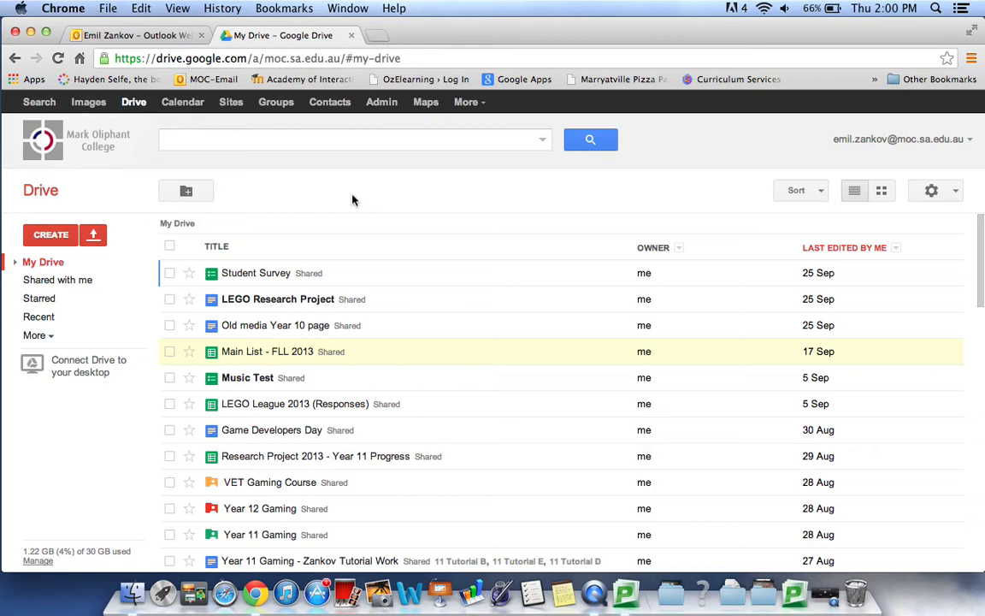
- Create a new form titled "Gaming" with the Cookies theme
{"action": "left_click", "coordinate": [51, 236]}
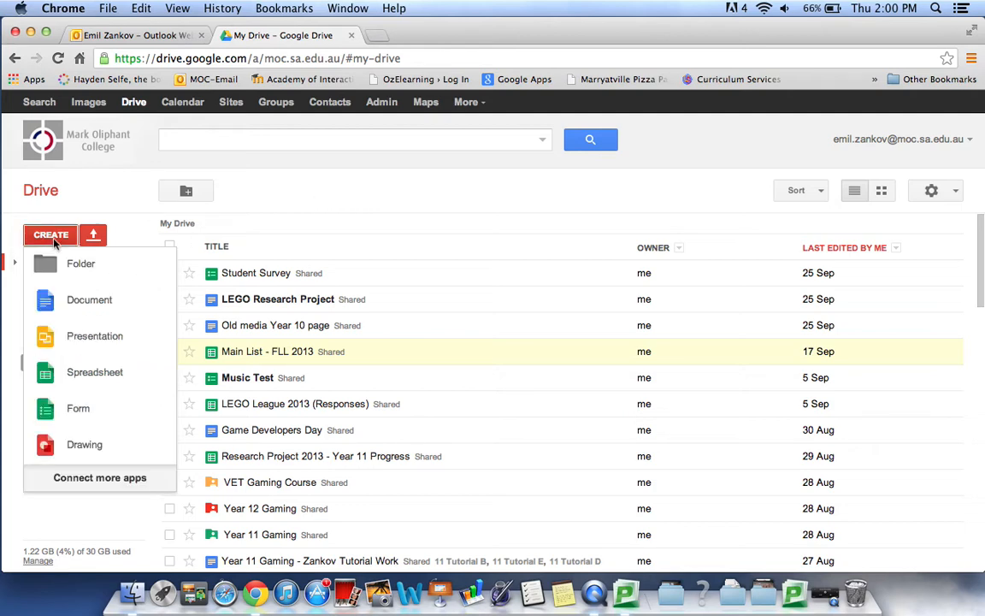
{"action": "left_click", "coordinate": [79, 410]}
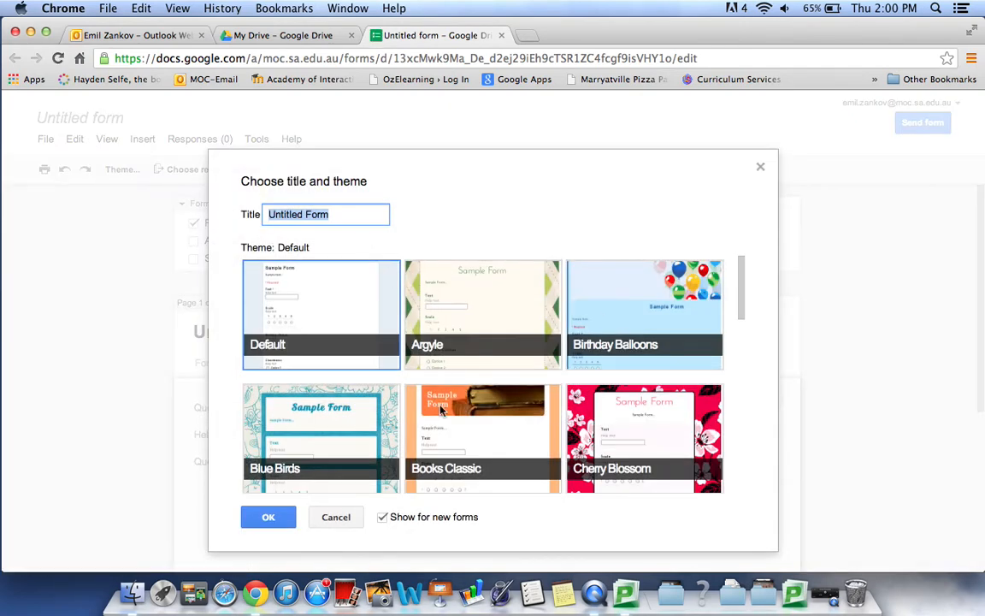
{"action": "scroll", "coordinate": [447, 371], "scroll_direction": "down", "scroll_amount": 3}
{"action": "scroll", "coordinate": [446, 371], "scroll_direction": "up", "scroll_amount": 1}
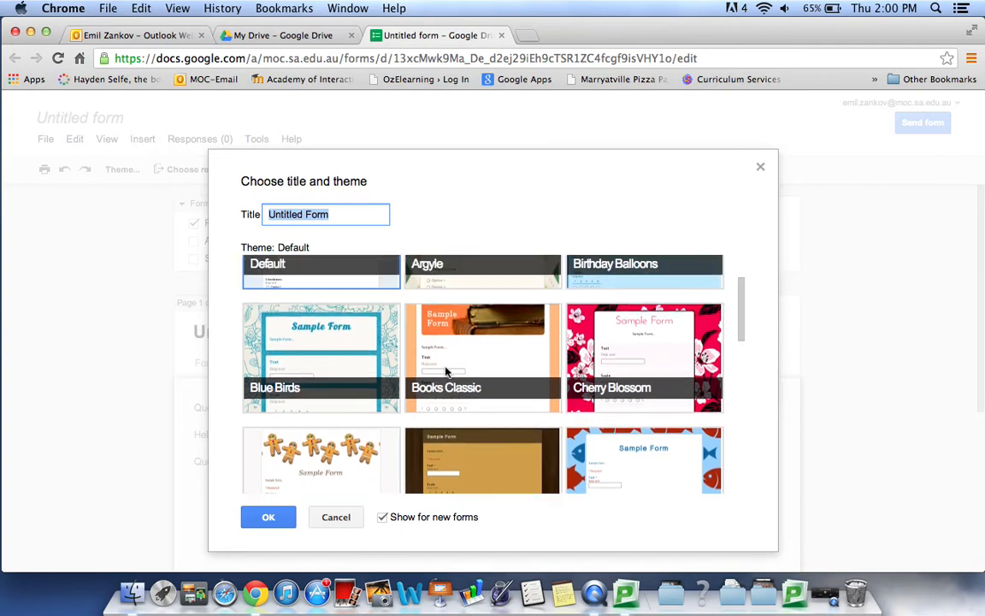
{"action": "scroll", "coordinate": [446, 371], "scroll_direction": "down", "scroll_amount": 4}
{"action": "scroll", "coordinate": [400, 328], "scroll_direction": "up", "scroll_amount": 2}
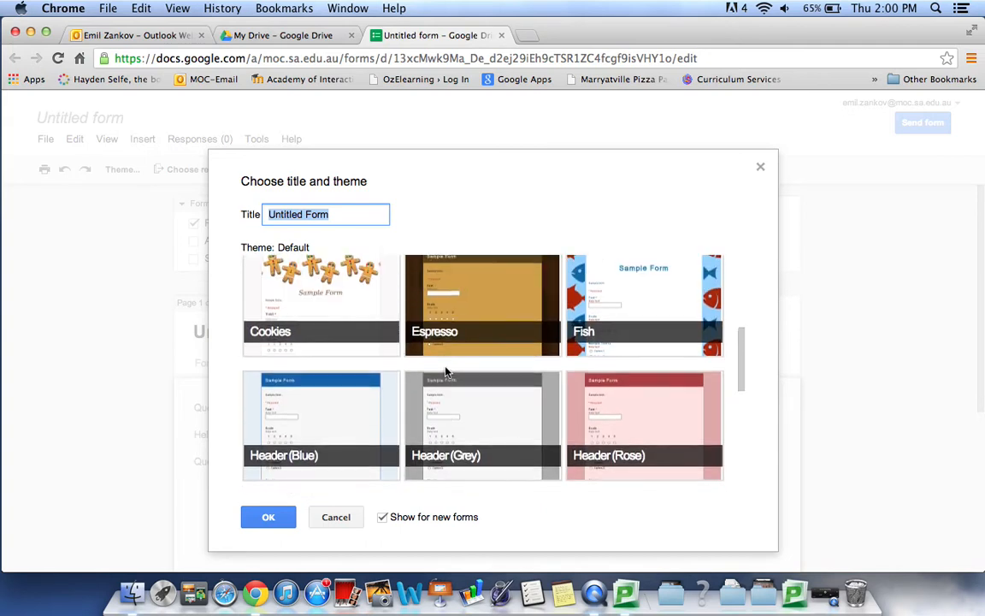
{"action": "left_click", "coordinate": [393, 356]}
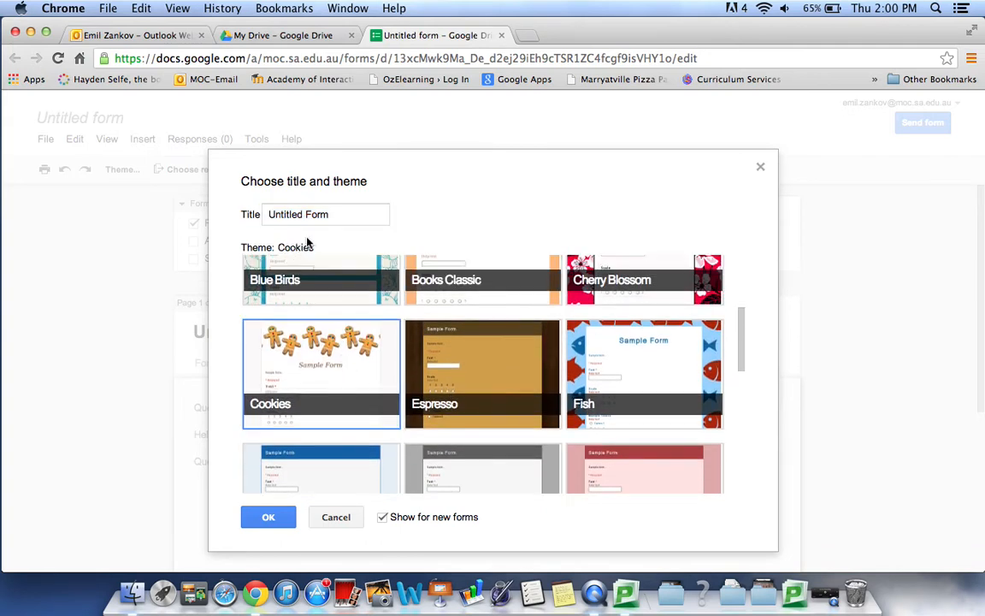
{"action": "left_click_drag", "start_coordinate": [348, 218], "coordinate": [270, 193]}
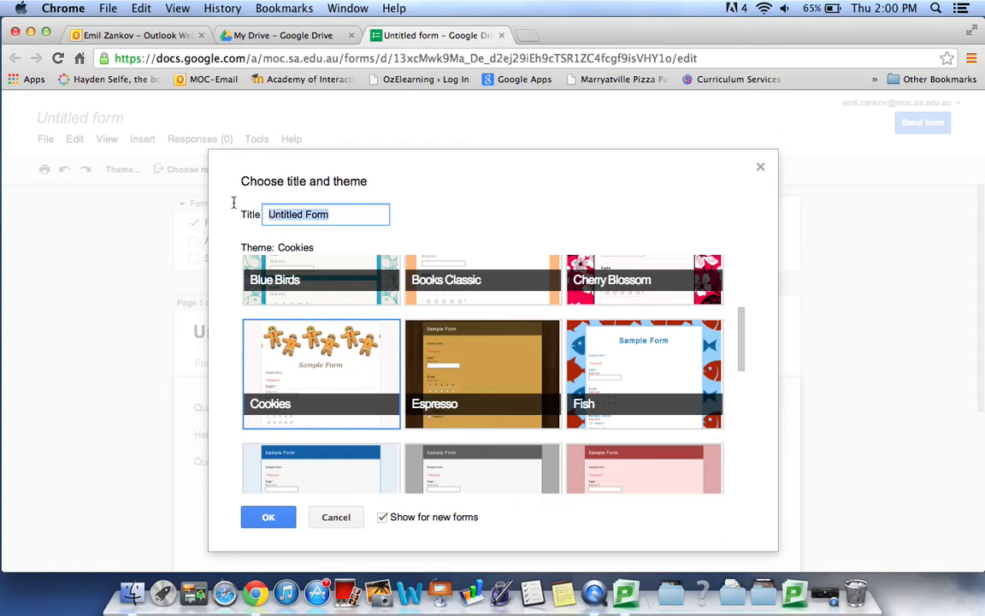
{"action": "type", "text": "Gaming"}
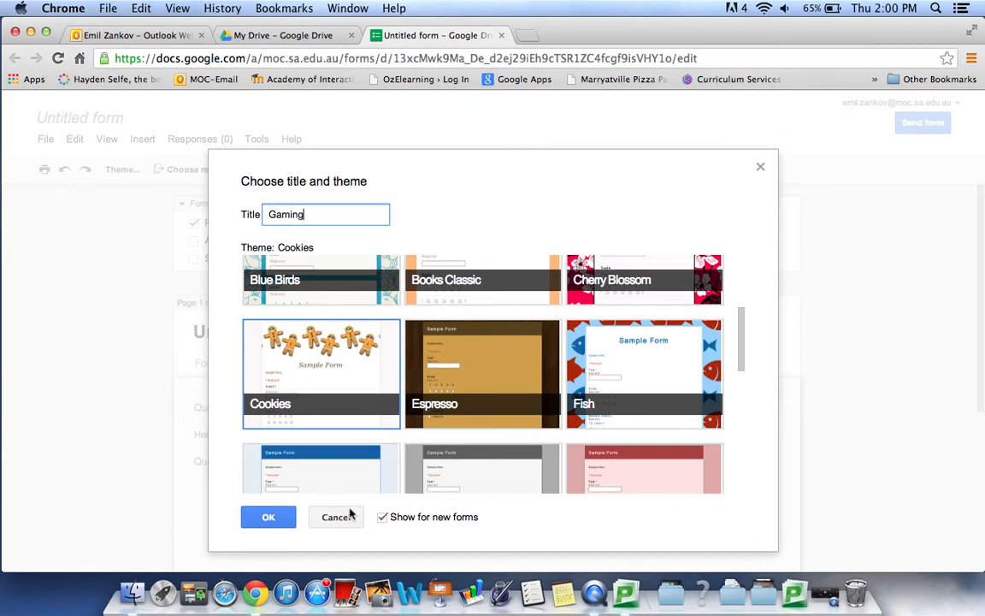
{"action": "left_click", "coordinate": [267, 518]}
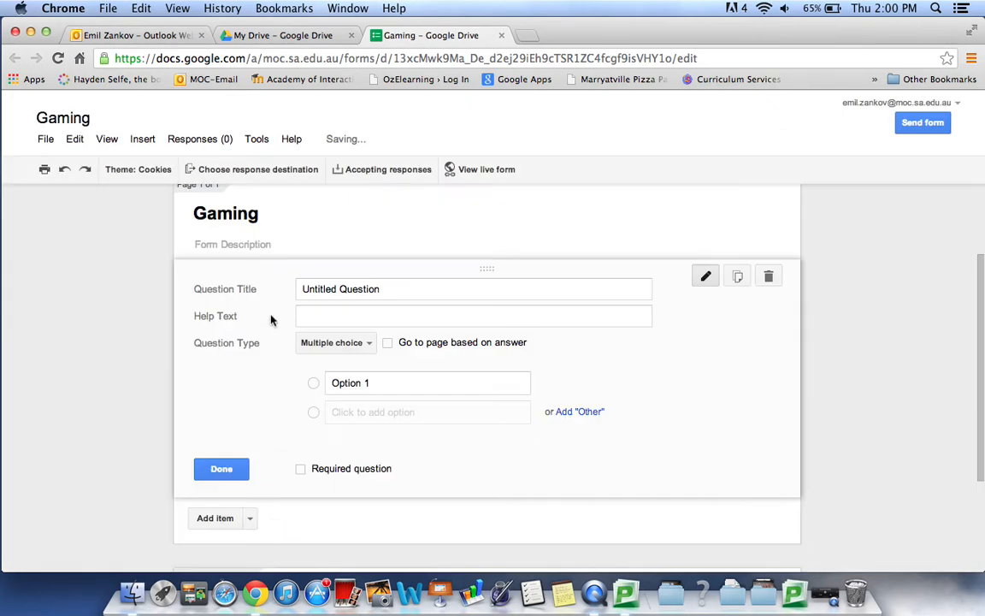
- Turn off the form setting that requires a Mark Oliphant College login to view the form, and accept access outside the domain
{"action": "scroll", "coordinate": [307, 328], "scroll_direction": "up", "scroll_amount": 3}
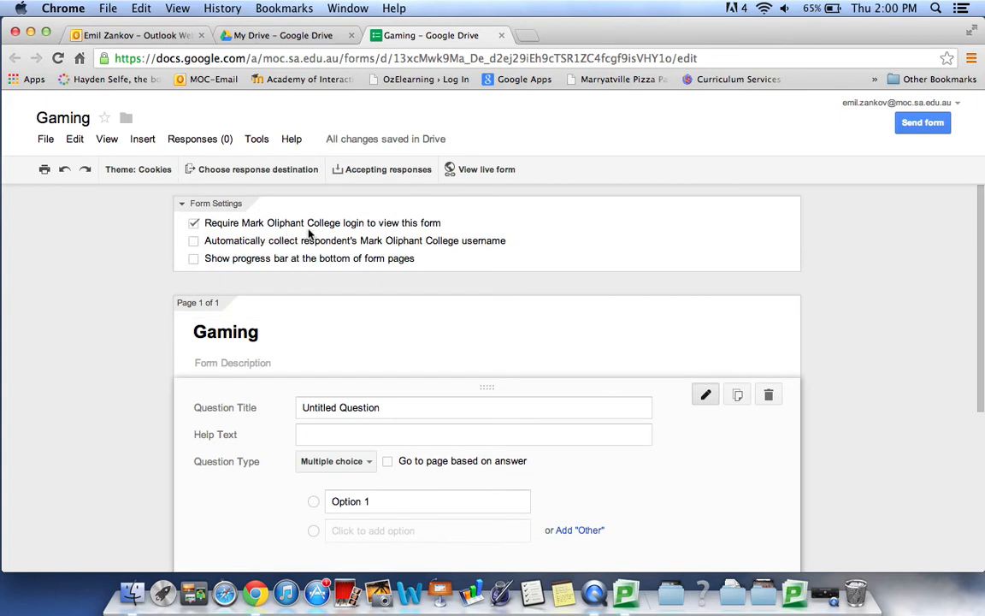
{"action": "left_click", "coordinate": [194, 224]}
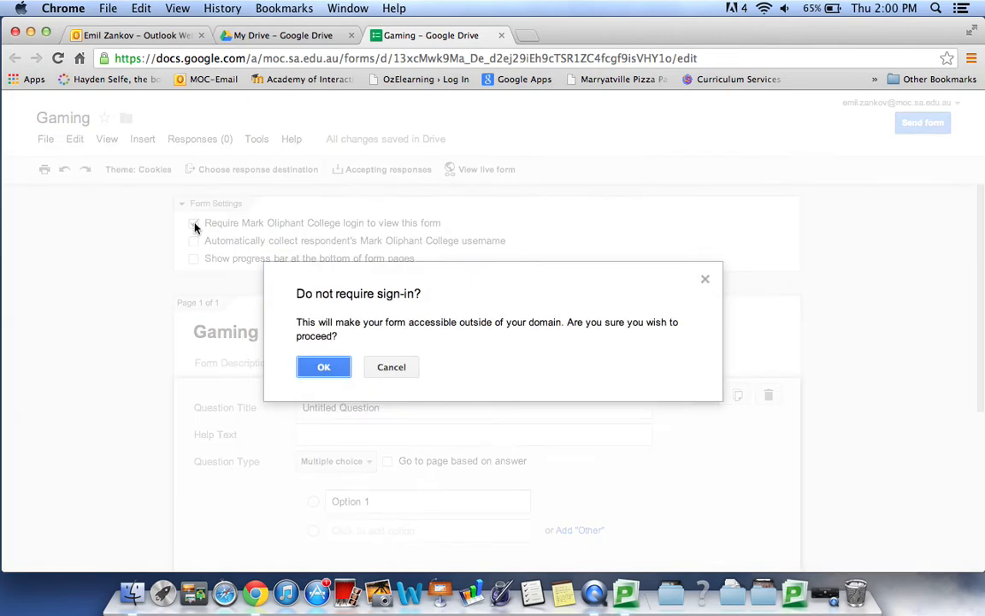
{"action": "left_click", "coordinate": [322, 368]}
{"action": "scroll", "coordinate": [308, 351], "scroll_direction": "down", "scroll_amount": 3}
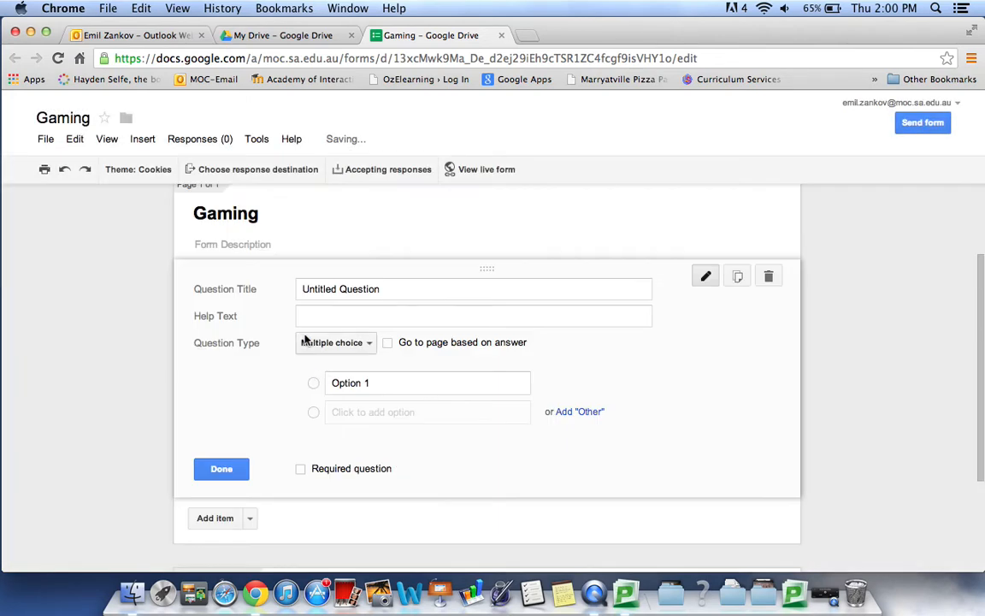
{"action": "scroll", "coordinate": [306, 340], "scroll_direction": "up", "scroll_amount": 3}
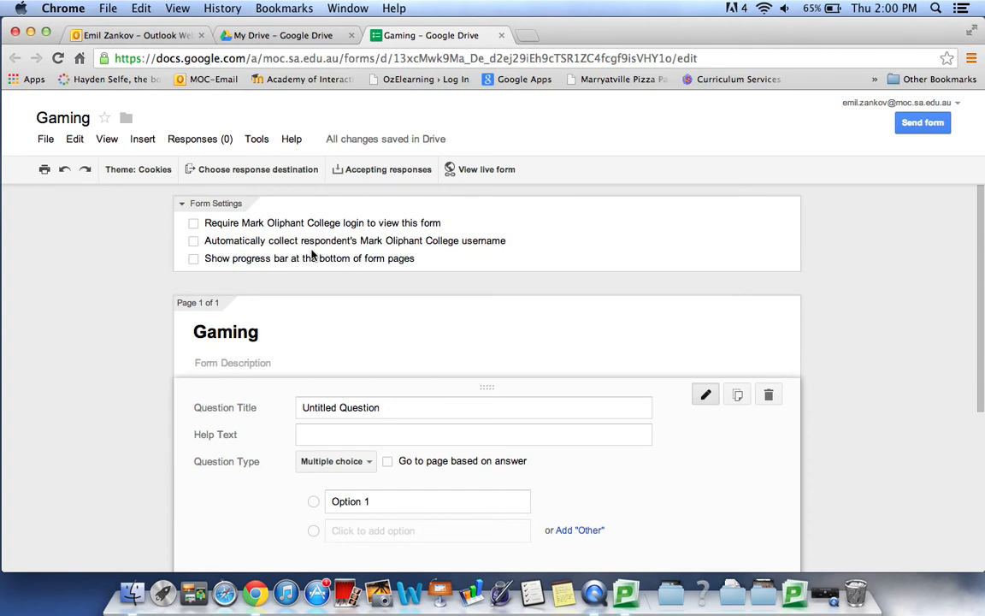
- Enter the form description "This survey is for my Research Project on...."
{"action": "scroll", "coordinate": [264, 381], "scroll_direction": "down", "scroll_amount": 2}
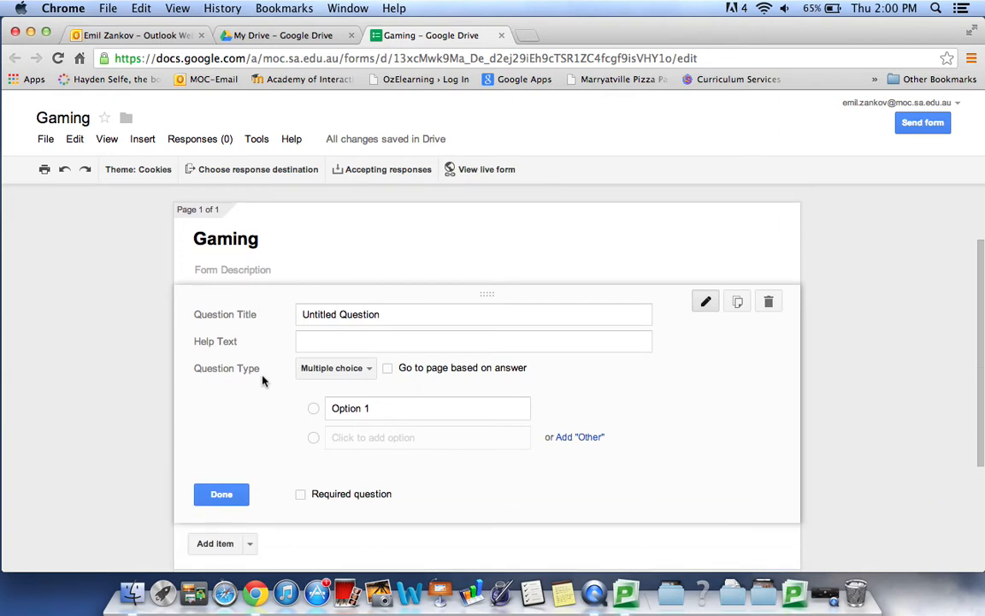
{"action": "left_click", "coordinate": [259, 270]}
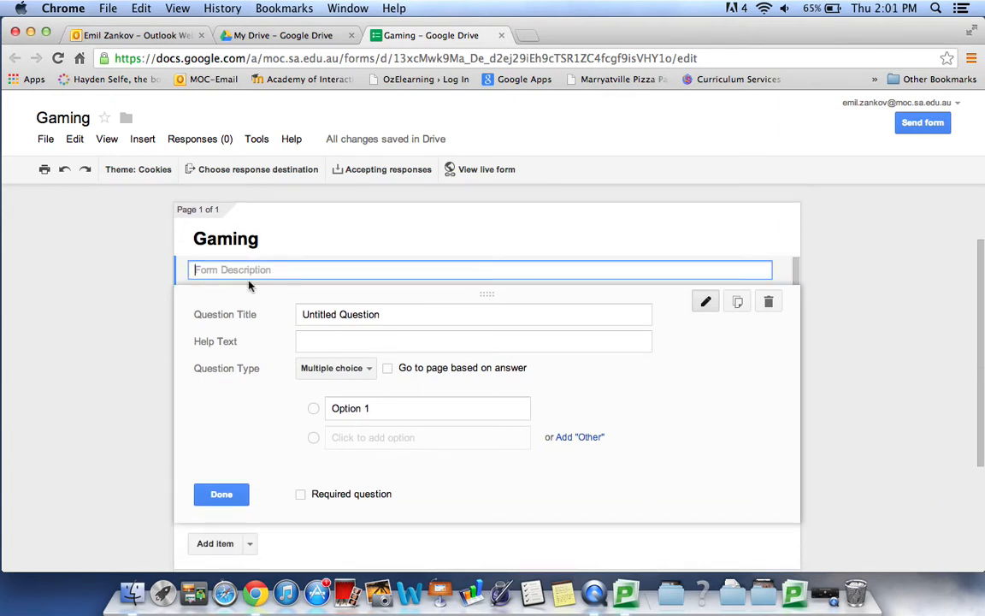
{"action": "type", "text": "This survey is for my Research Project on...."}
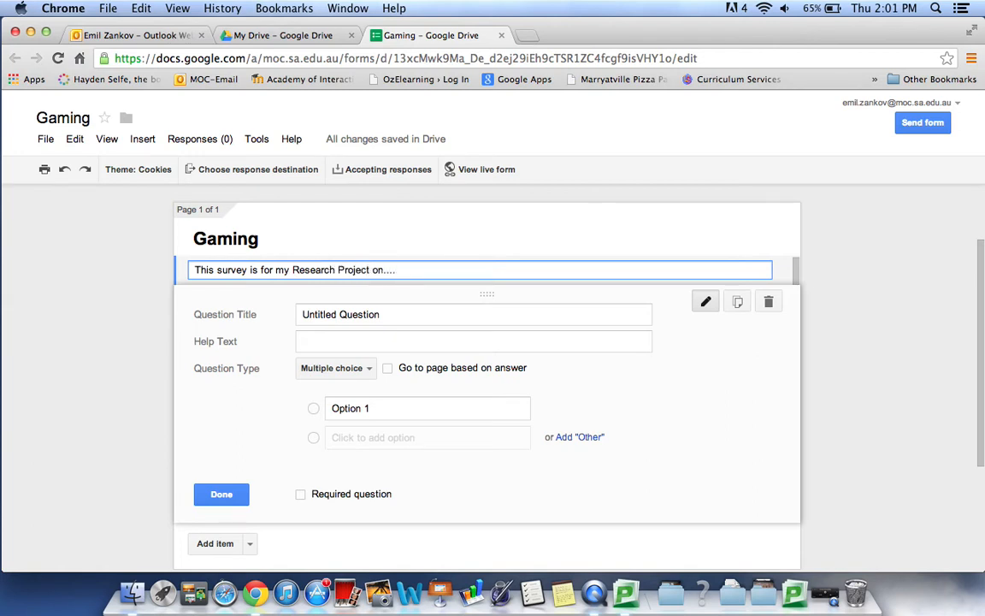
- Title the first question "How old are you?" and choose Multiple choice as its question type
{"action": "left_click", "coordinate": [393, 314]}
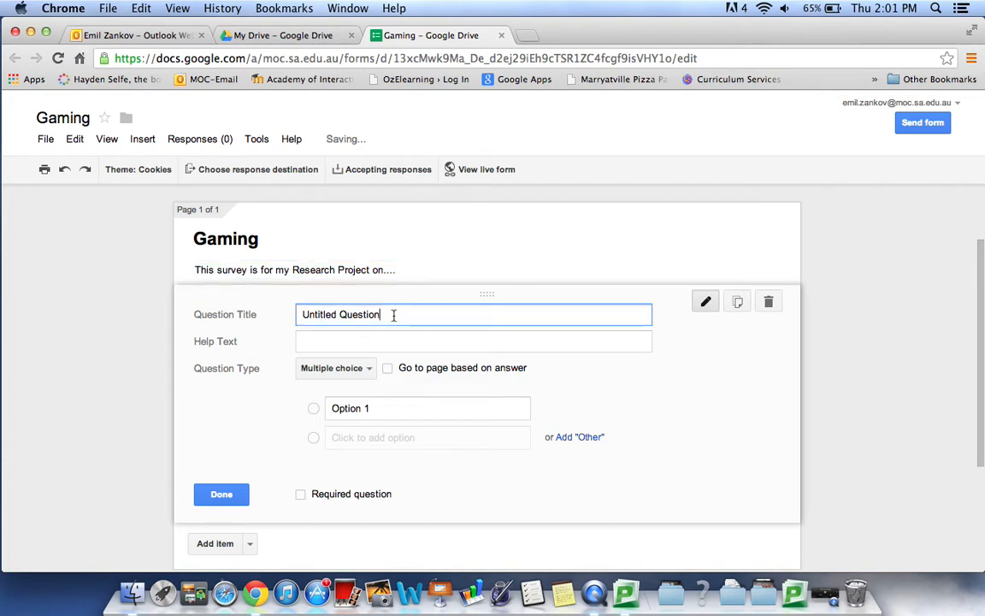
{"action": "left_click_drag", "start_coordinate": [451, 313], "coordinate": [270, 314]}
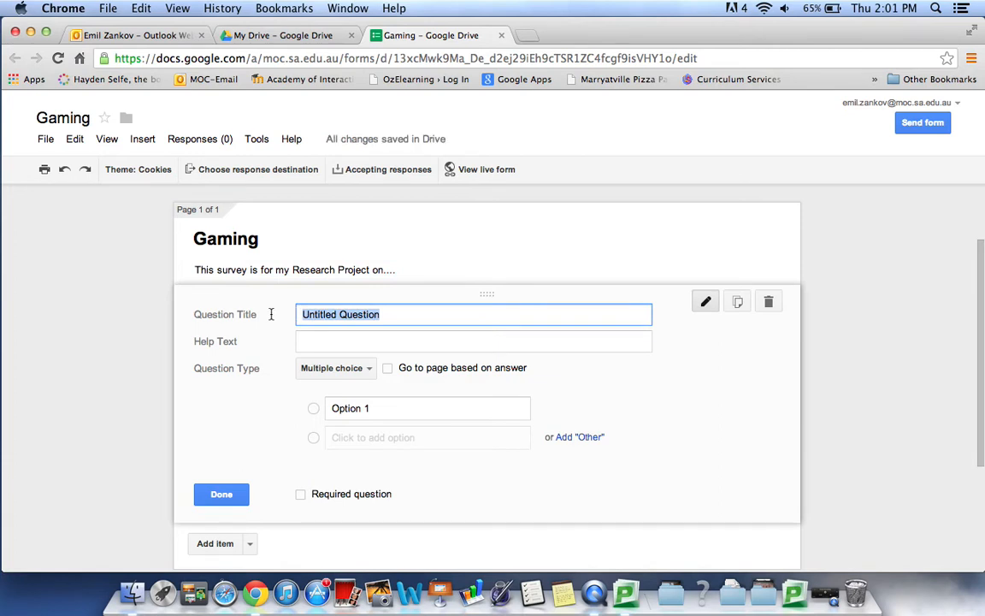
{"action": "type", "text": "How old are you"}
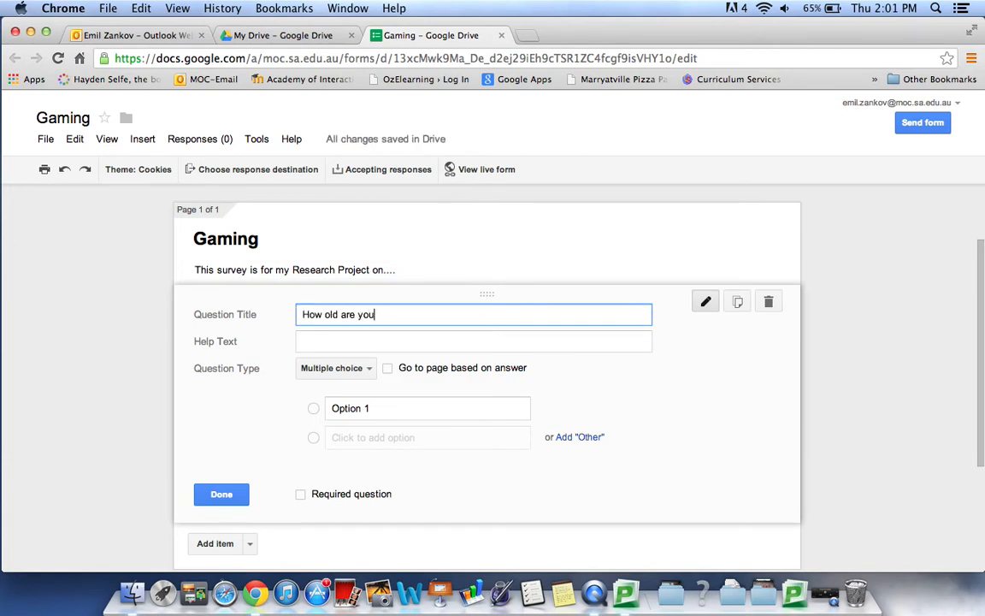
{"action": "type", "text": "?"}
{"action": "left_click", "coordinate": [368, 369]}
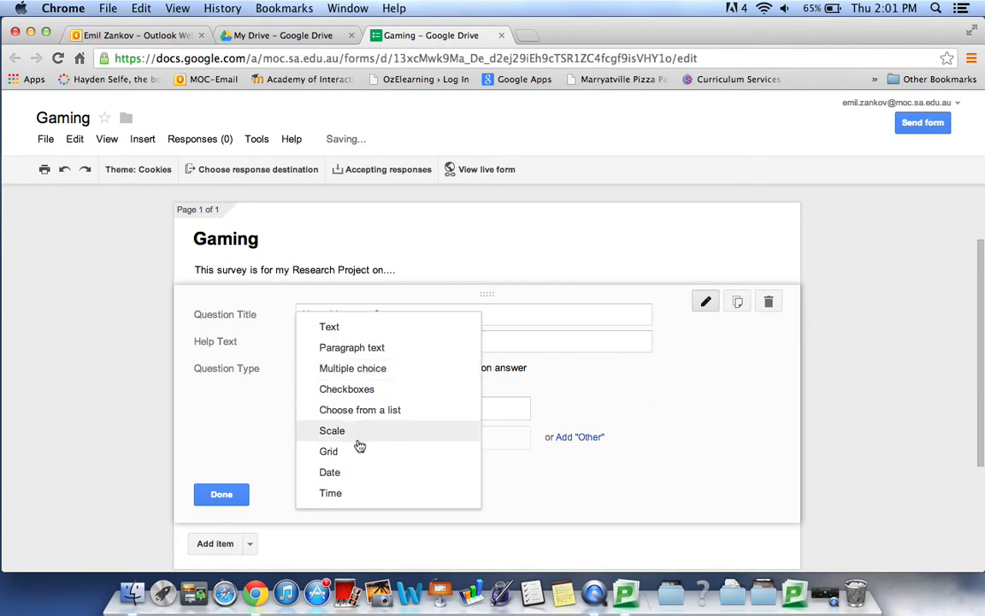
{"action": "left_click", "coordinate": [389, 371]}
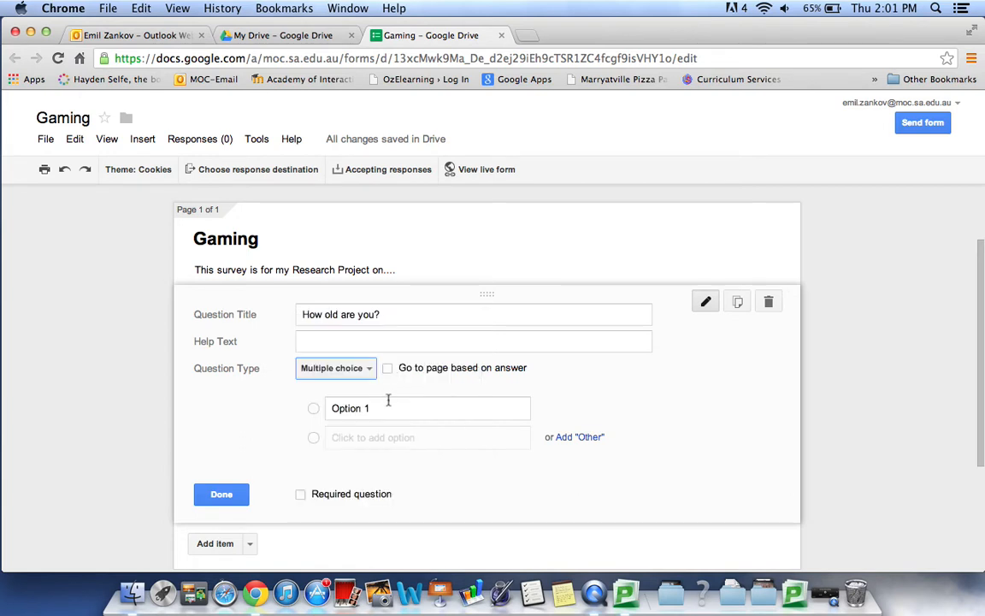
- Set the first answer option of the age question to "10-14", leaving no placeholder option below it
{"action": "left_click", "coordinate": [391, 408]}
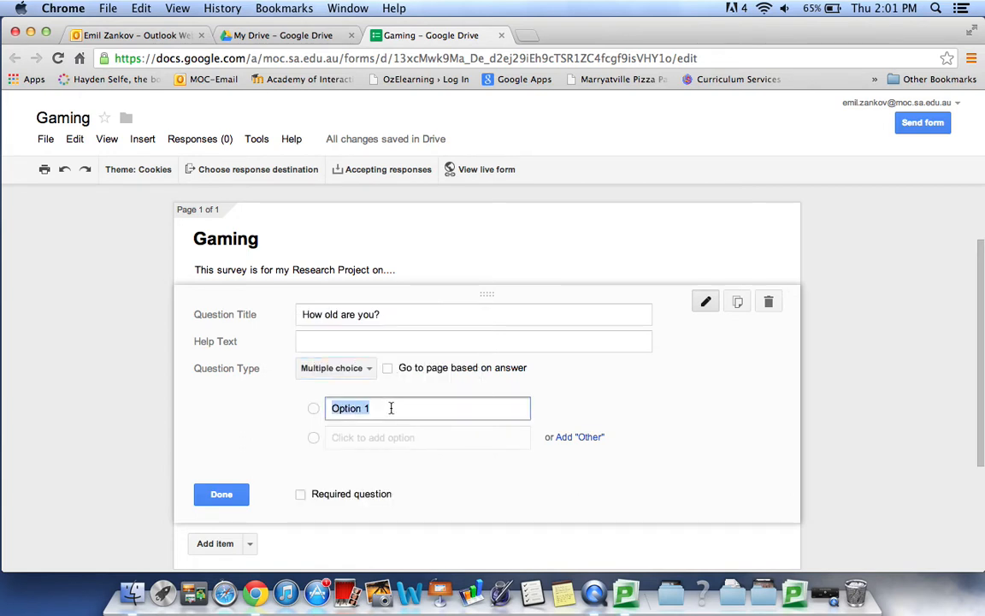
{"action": "type", "text": "10-14"}
{"action": "left_click", "coordinate": [385, 442]}
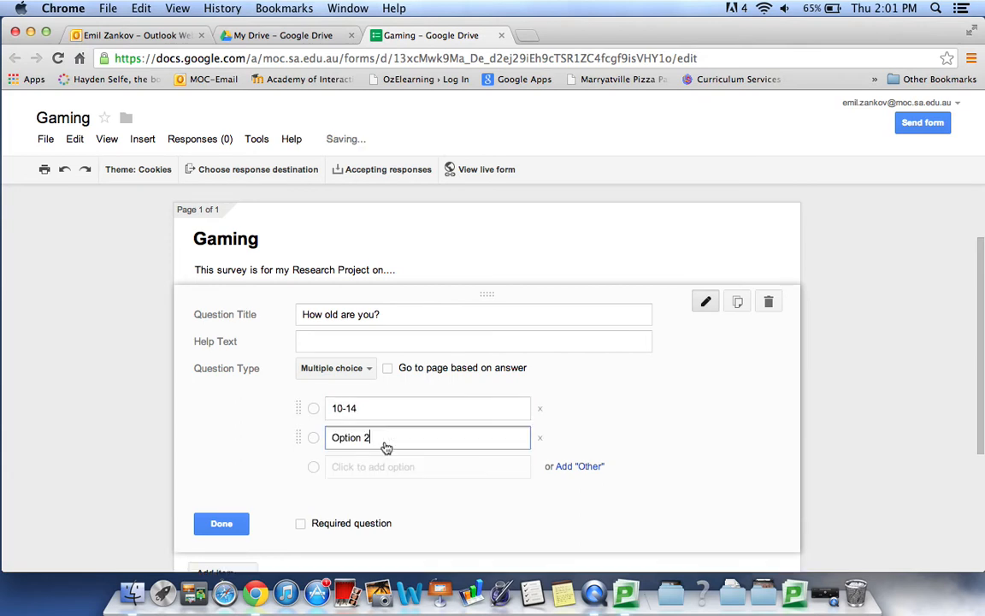
{"action": "key", "text": "BackSpace"}
{"action": "key", "text": "BackSpace"}
{"action": "key", "text": "BackSpace"}
{"action": "key", "text": "BackSpace"}
{"action": "key", "text": "BackSpace"}
{"action": "key", "text": "BackSpace"}
{"action": "key", "text": "BackSpace"}
{"action": "key", "text": "BackSpace"}
{"action": "key", "text": "BackSpace"}
{"action": "key", "text": "BackSpace"}
{"action": "key", "text": "BackSpace"}
{"action": "key", "text": "BackSpace"}
{"action": "key", "text": "BackSpace"}
{"action": "key", "text": "BackSpace"}
{"action": "type", "text": "10-14"}
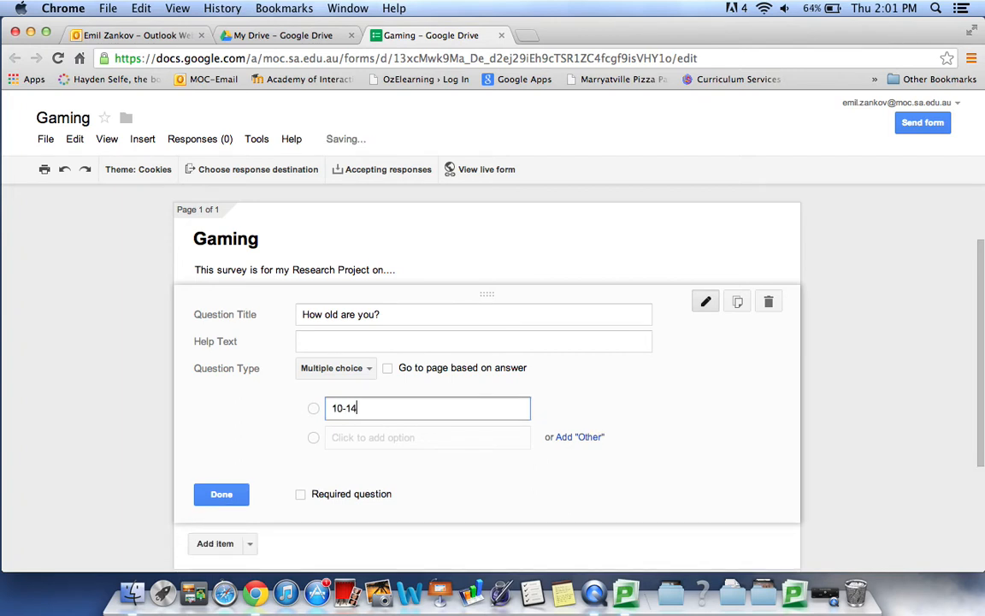
- Add a second answer option "15-17" to the age question
{"action": "left_click", "coordinate": [384, 440]}
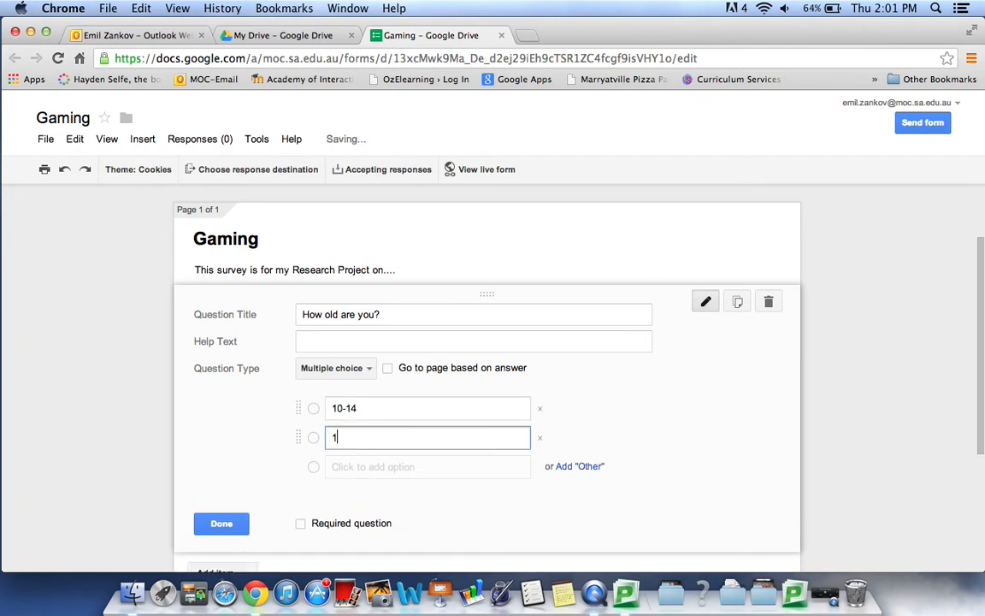
{"action": "type", "text": "15-7"}
{"action": "key", "text": "Return"}
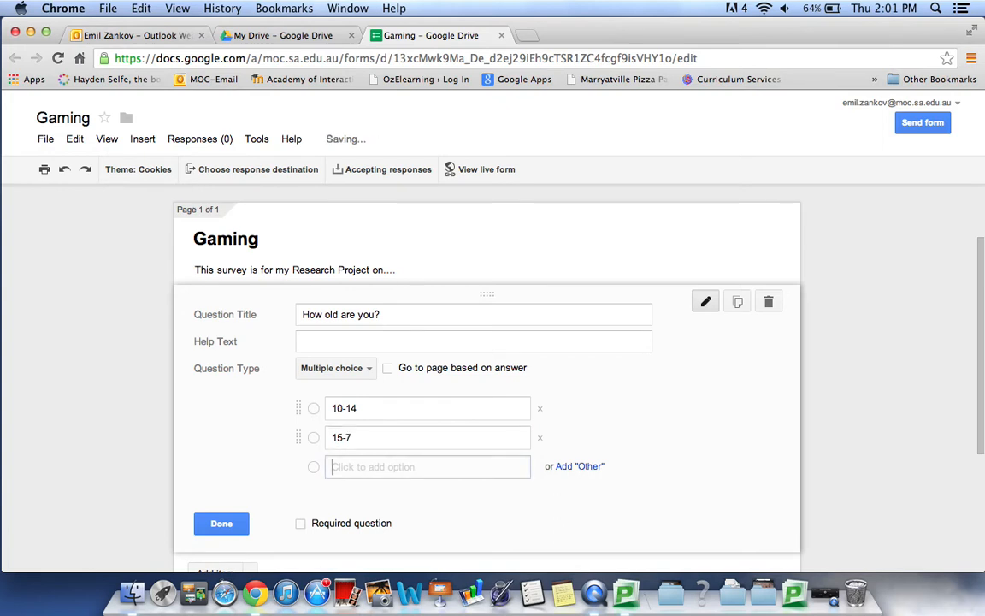
{"action": "triple_click", "coordinate": [352, 439]}
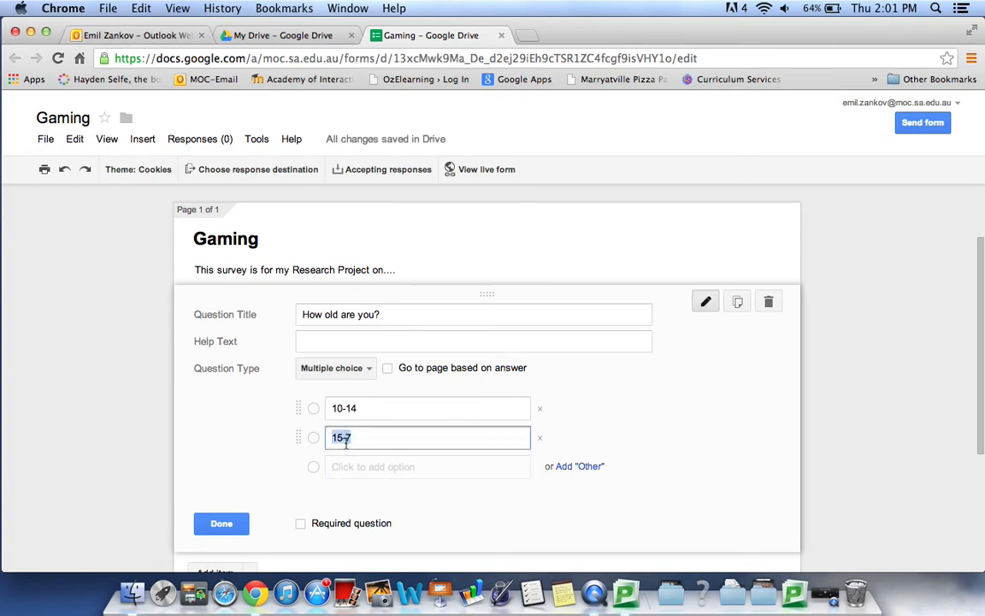
{"action": "left_click", "coordinate": [346, 438]}
{"action": "type", "text": "1"}
- Add a third answer option "18+" to the age question and finish editing the question
{"action": "left_click", "coordinate": [353, 467]}
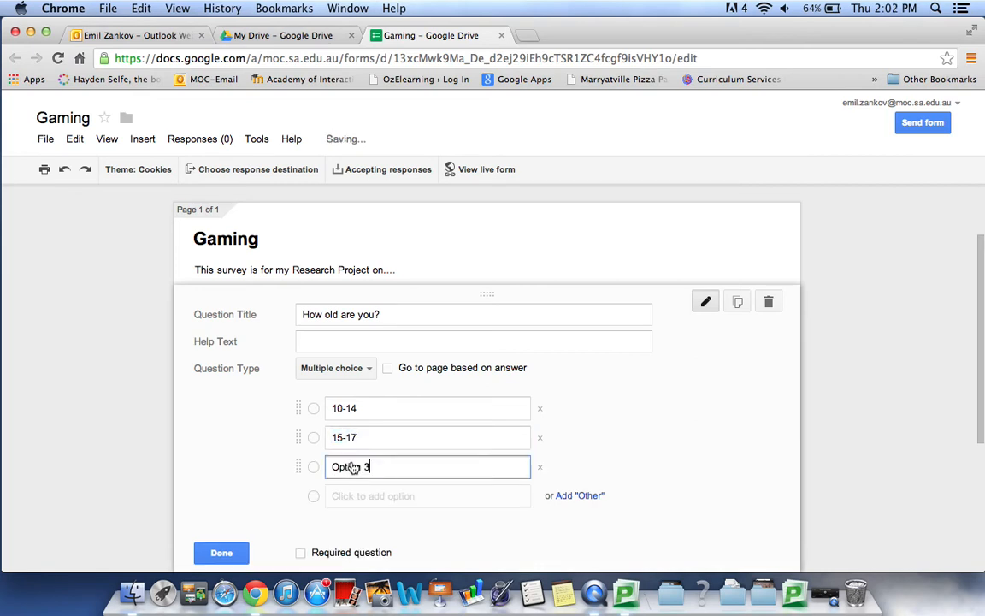
{"action": "key", "text": "BackSpace"}
{"action": "key", "text": "BackSpace"}
{"action": "key", "text": "BackSpace"}
{"action": "key", "text": "BackSpace"}
{"action": "key", "text": "BackSpace"}
{"action": "key", "text": "BackSpace"}
{"action": "key", "text": "BackSpace"}
{"action": "key", "text": "BackSpace"}
{"action": "type", "text": "1"}
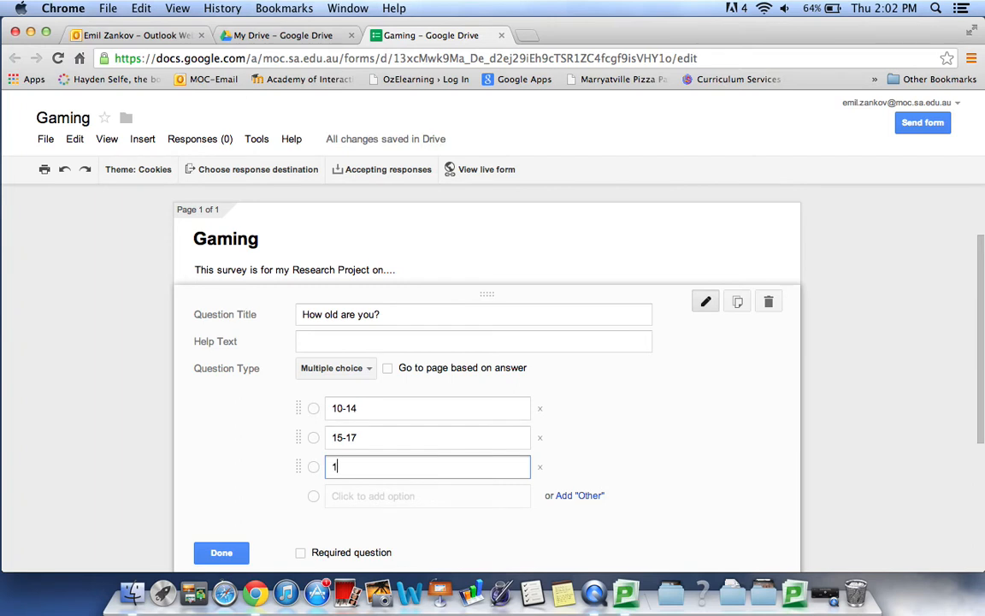
{"action": "type", "text": "8+"}
{"action": "scroll", "coordinate": [295, 437], "scroll_direction": "down", "scroll_amount": 1}
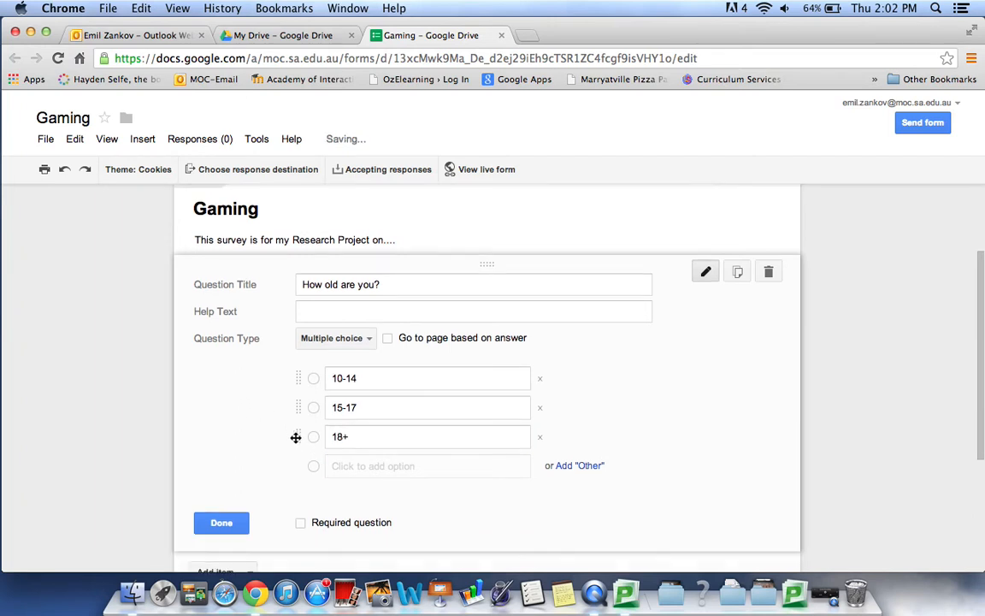
{"action": "scroll", "coordinate": [295, 437], "scroll_direction": "down", "scroll_amount": 3}
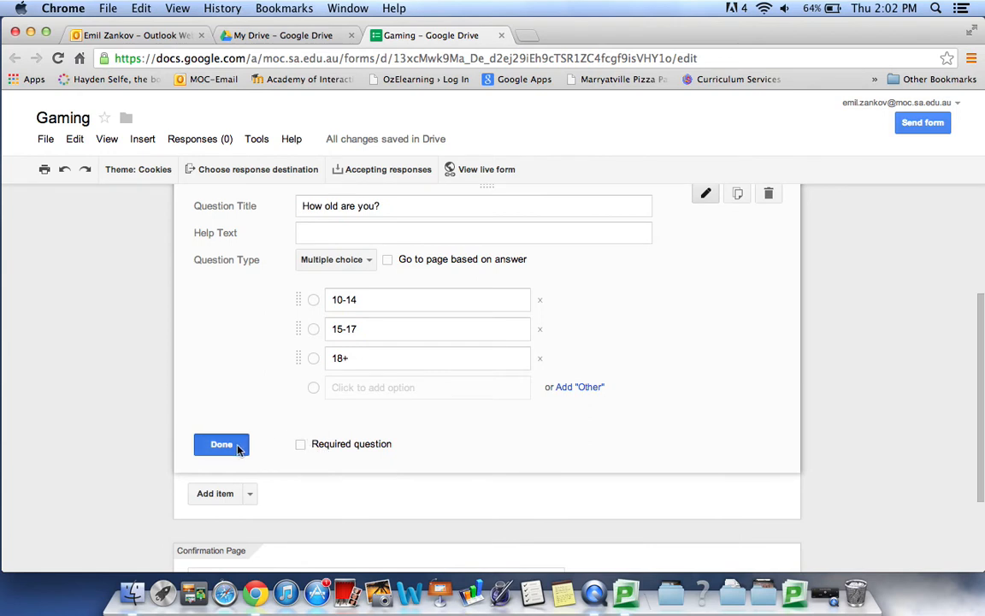
{"action": "left_click", "coordinate": [222, 445]}
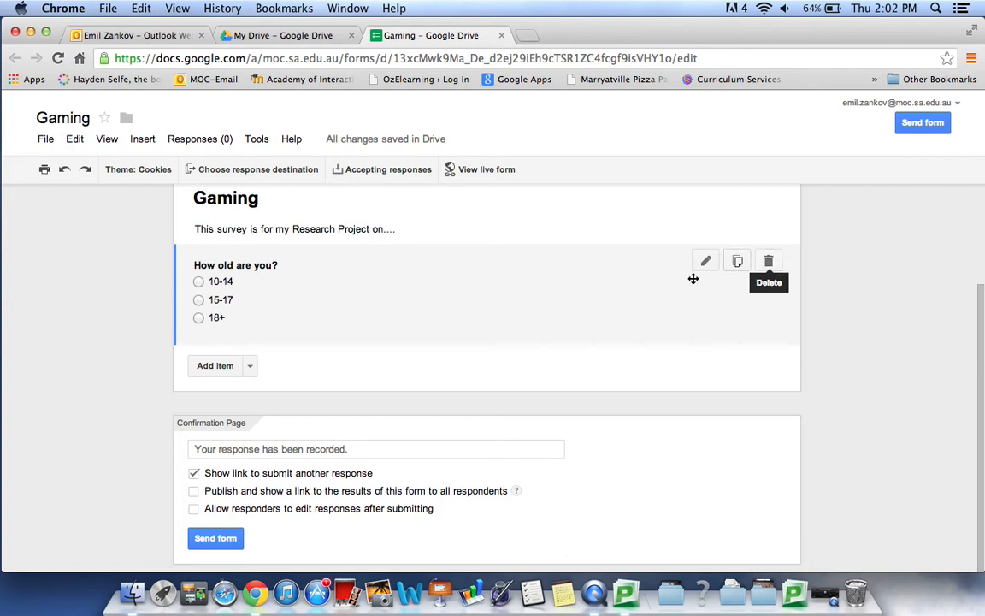
- Add a second question below the age question and set its question type to Text
{"action": "left_click", "coordinate": [250, 368]}
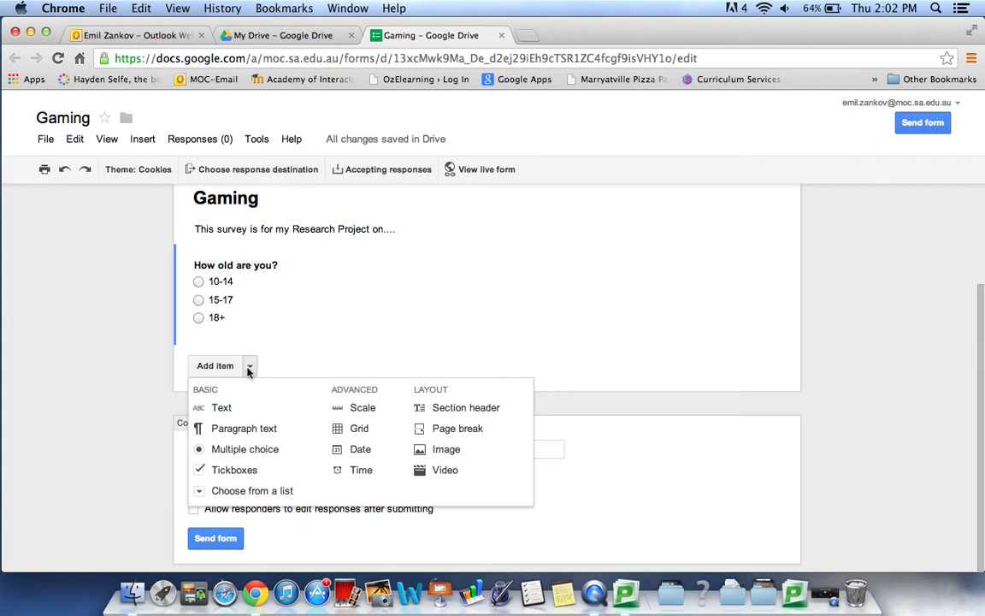
{"action": "left_click", "coordinate": [254, 432]}
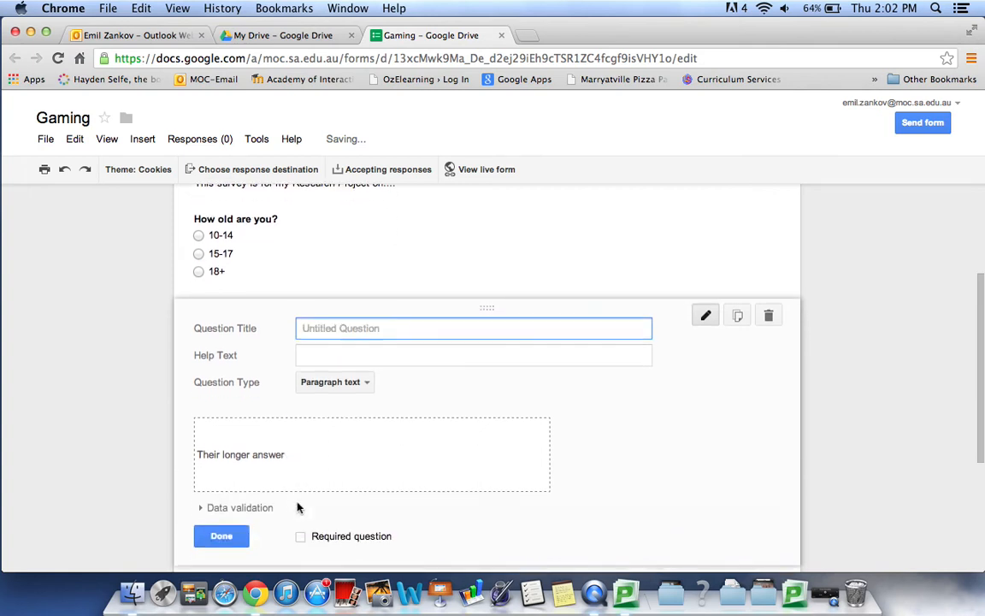
{"action": "left_click", "coordinate": [342, 380]}
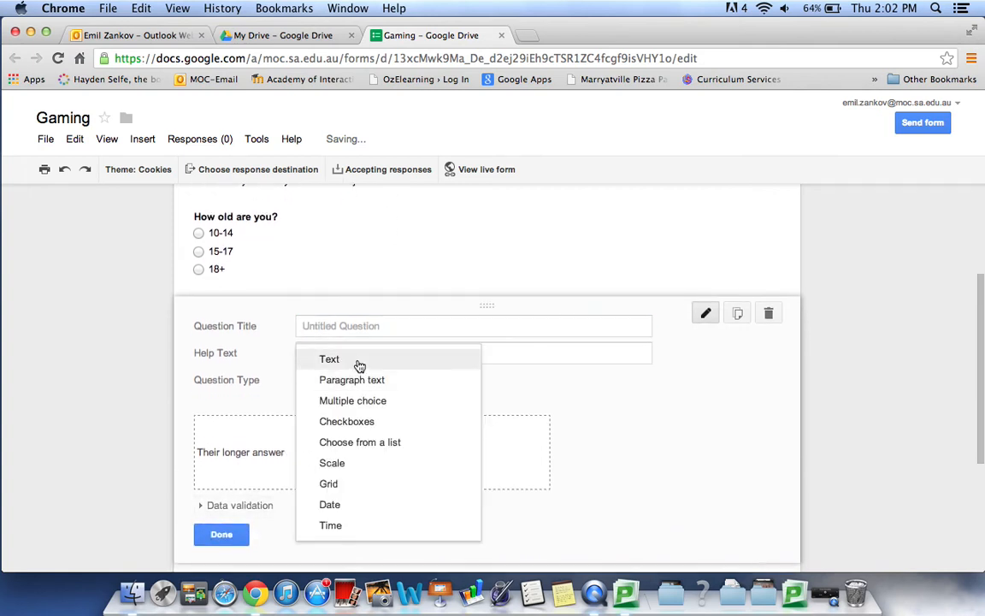
{"action": "left_click", "coordinate": [359, 362]}
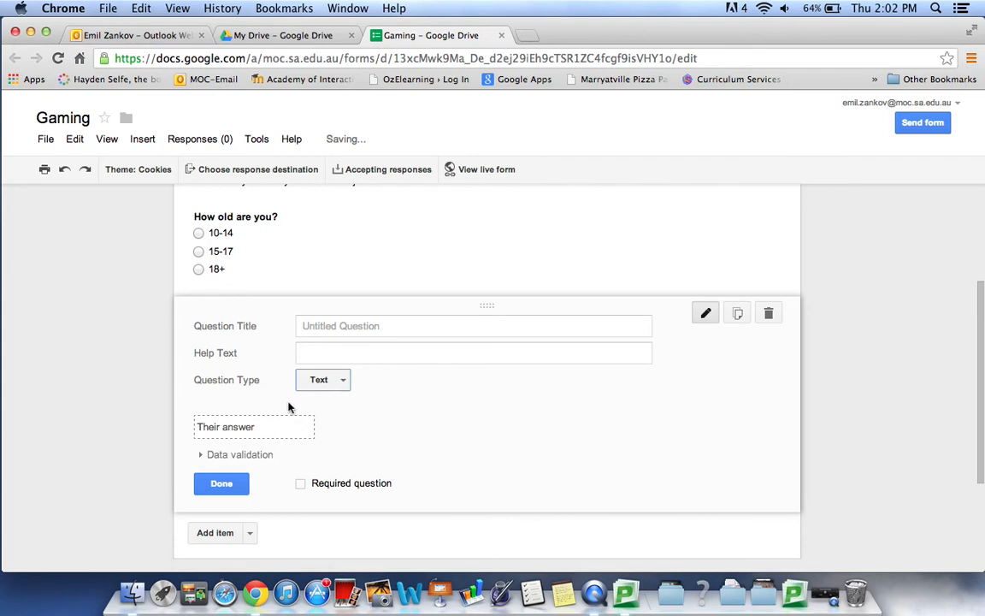
- Change the second question's type to Paragraph text and start editing its title
{"action": "left_click", "coordinate": [343, 380]}
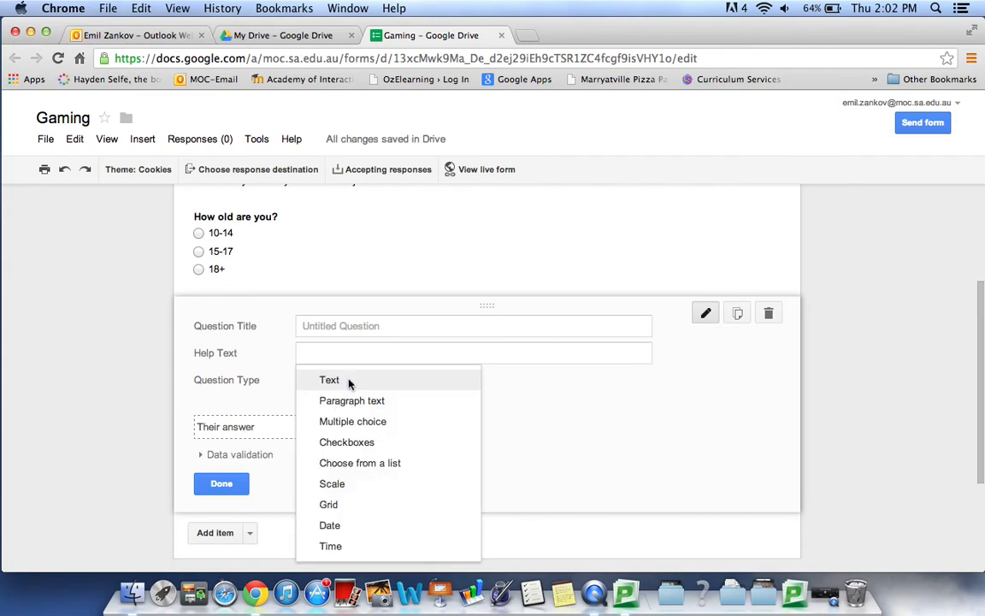
{"action": "left_click", "coordinate": [354, 409]}
{"action": "left_click", "coordinate": [393, 326]}
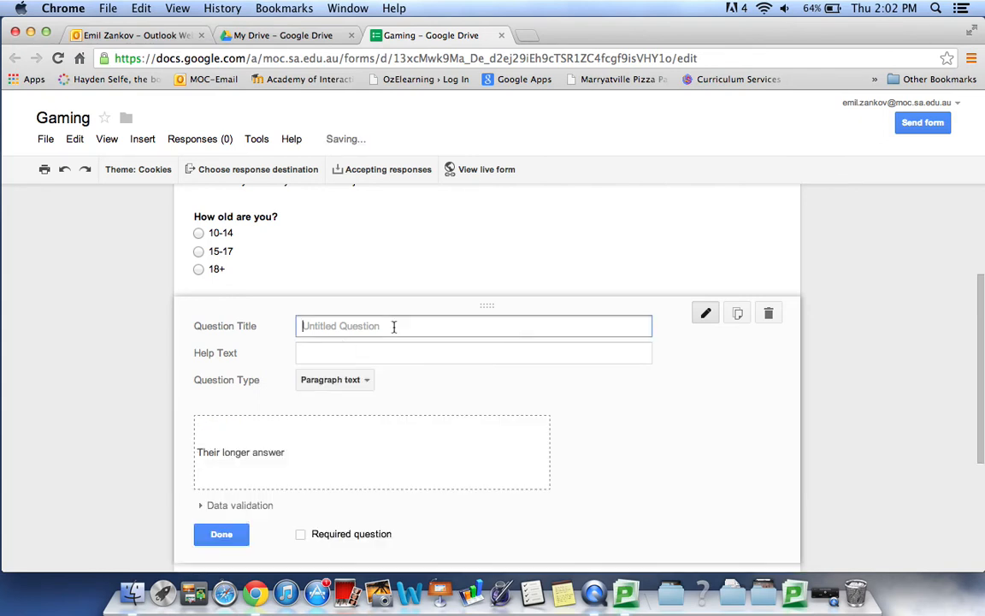
{"action": "type", "text": "How of"}
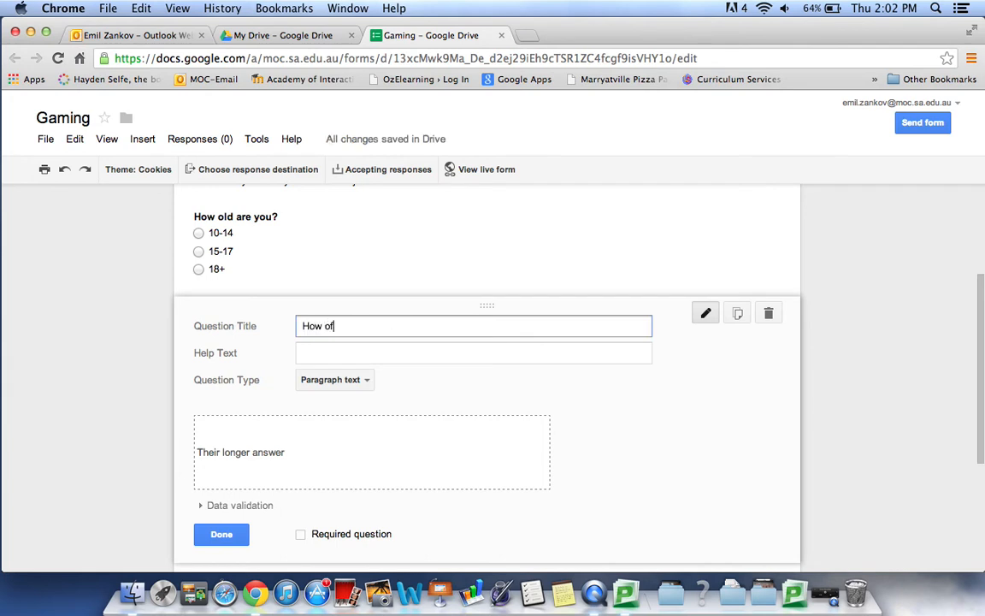
{"action": "type", "text": "ten do you"}
{"action": "key", "text": "BackSpace"}
{"action": "key", "text": "BackSpace"}
{"action": "key", "text": "BackSpace"}
{"action": "key", "text": "BackSpace"}
{"action": "key", "text": "BackSpace"}
{"action": "key", "text": "super+a"}
{"action": "type", "text": "H"}
{"action": "key", "text": "BackSpace"}
- Title the second question "What type of games do you play and why?"
{"action": "type", "text": "What type of games"}
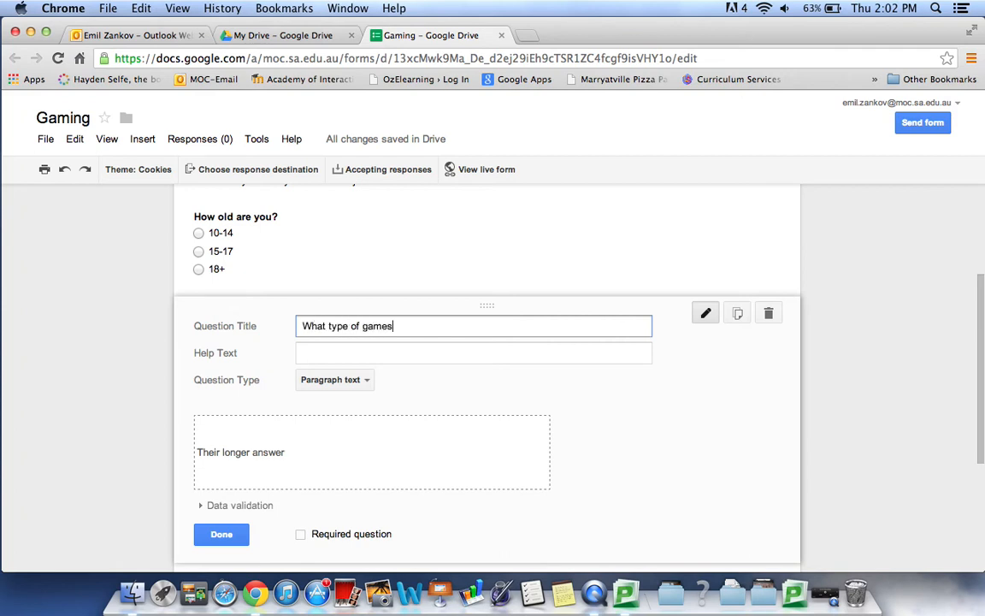
{"action": "type", "text": " do you play and why?"}
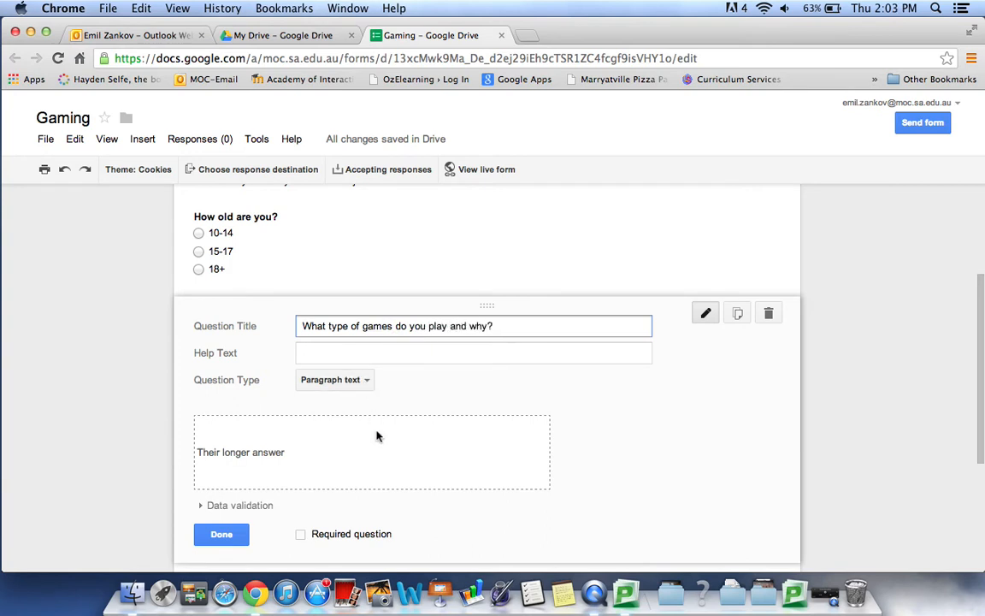
- Check the games question's data validation settings without setting any rule, and finish editing the question
{"action": "left_click", "coordinate": [203, 505]}
{"action": "scroll", "coordinate": [202, 417], "scroll_direction": "down", "scroll_amount": 3}
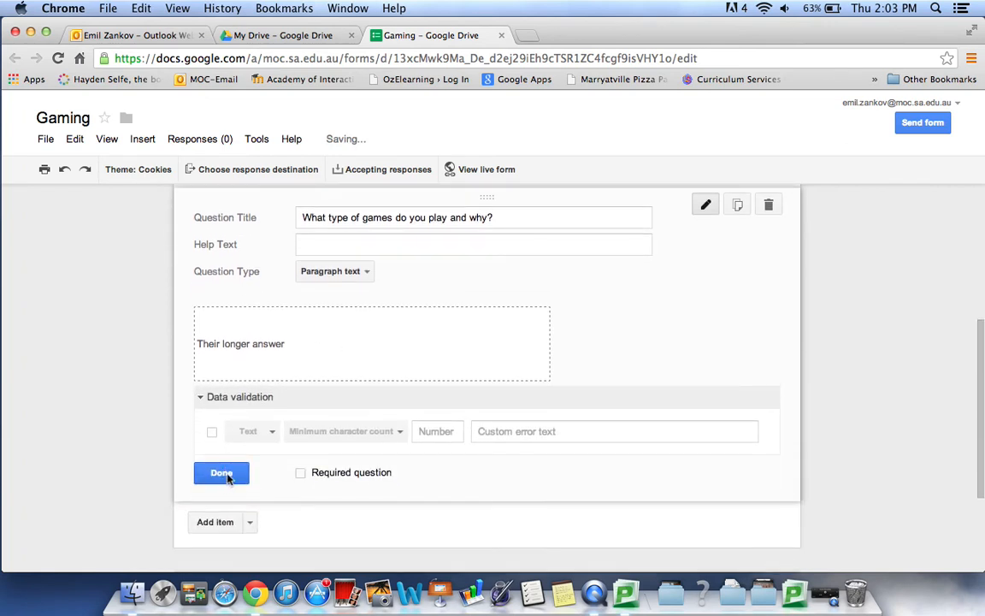
{"action": "left_click", "coordinate": [200, 396]}
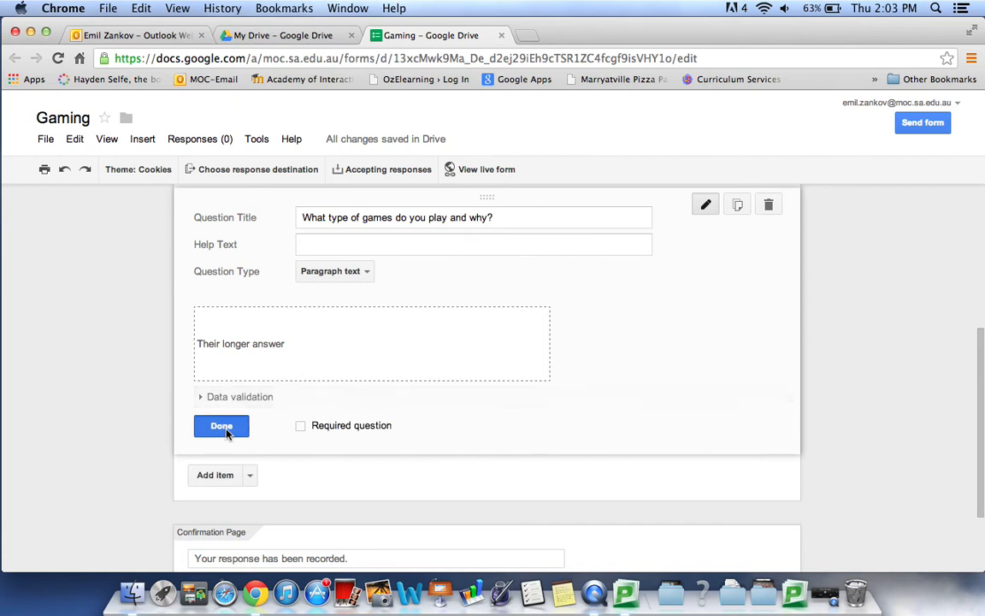
{"action": "left_click", "coordinate": [221, 425]}
- Try to move the games question to a different place in the form's question order
{"action": "scroll", "coordinate": [318, 412], "scroll_direction": "up", "scroll_amount": 5}
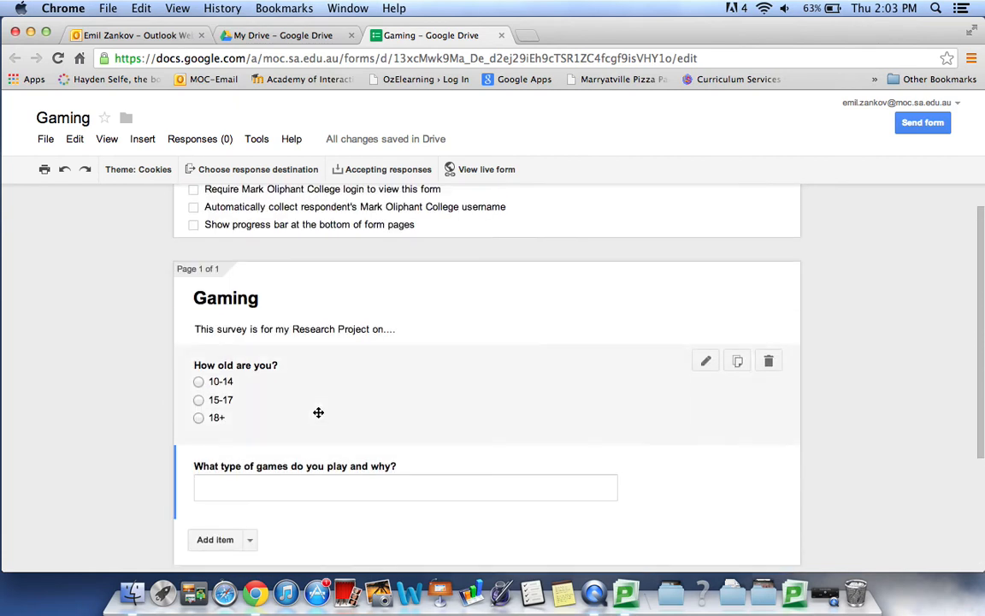
{"action": "scroll", "coordinate": [318, 412], "scroll_direction": "down", "scroll_amount": 3}
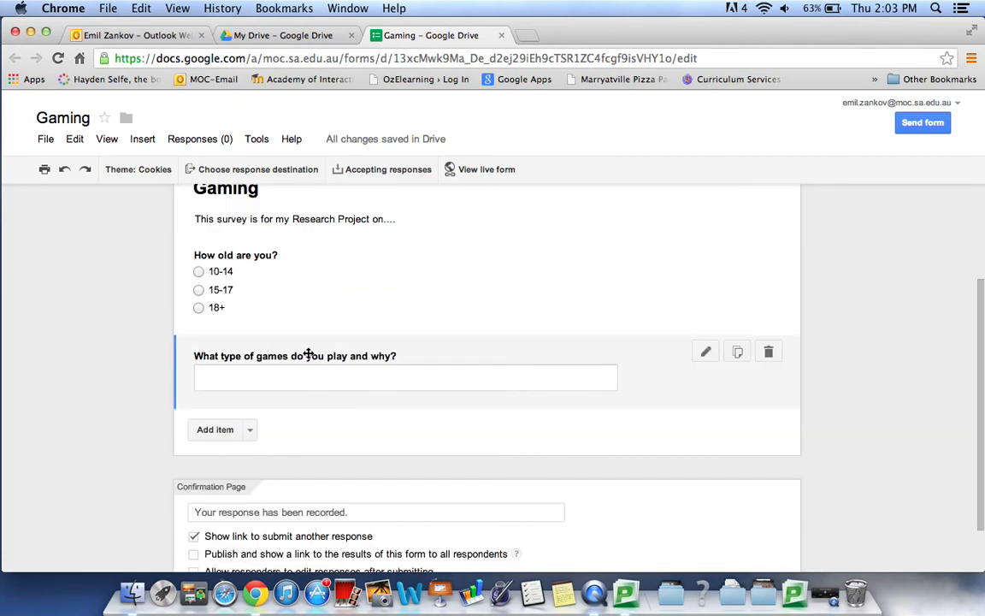
{"action": "left_click_drag", "start_coordinate": [307, 354], "coordinate": [301, 389]}
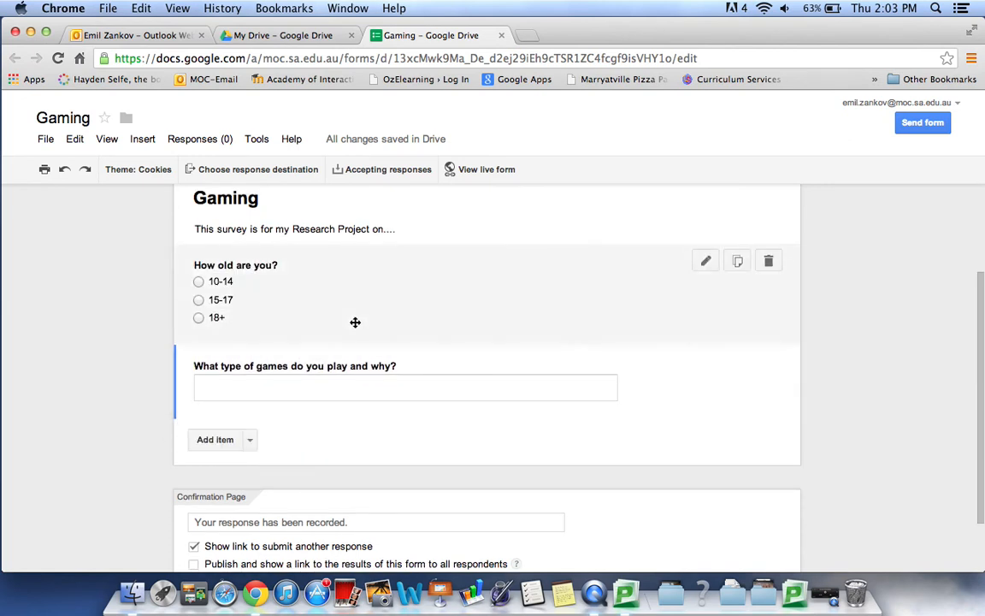
- Extend the confirmation message to "Your response has been recorded. Thank you!" and turn off the link to submit another response
{"action": "scroll", "coordinate": [353, 322], "scroll_direction": "down", "scroll_amount": 2}
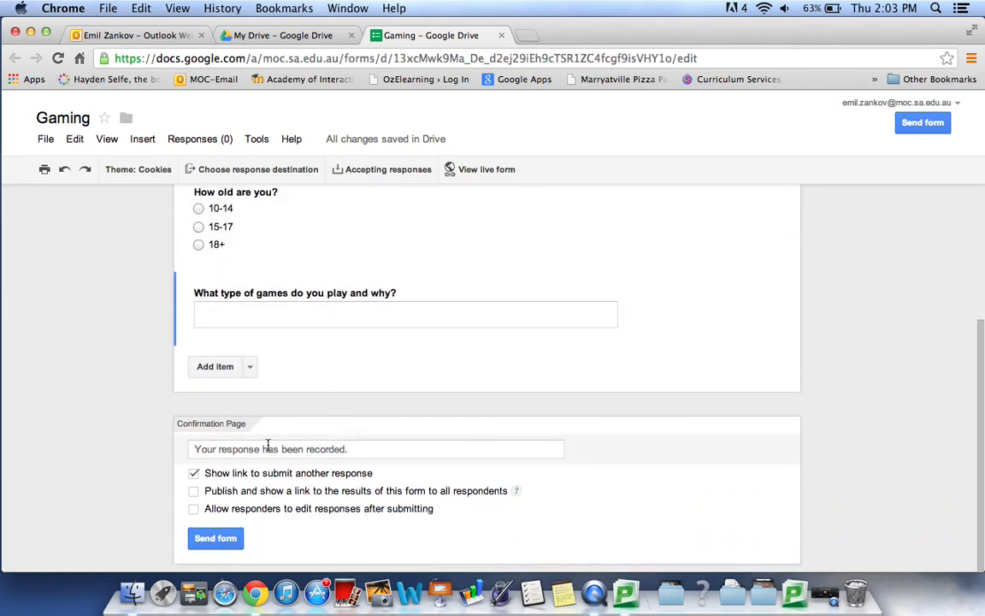
{"action": "left_click", "coordinate": [356, 448]}
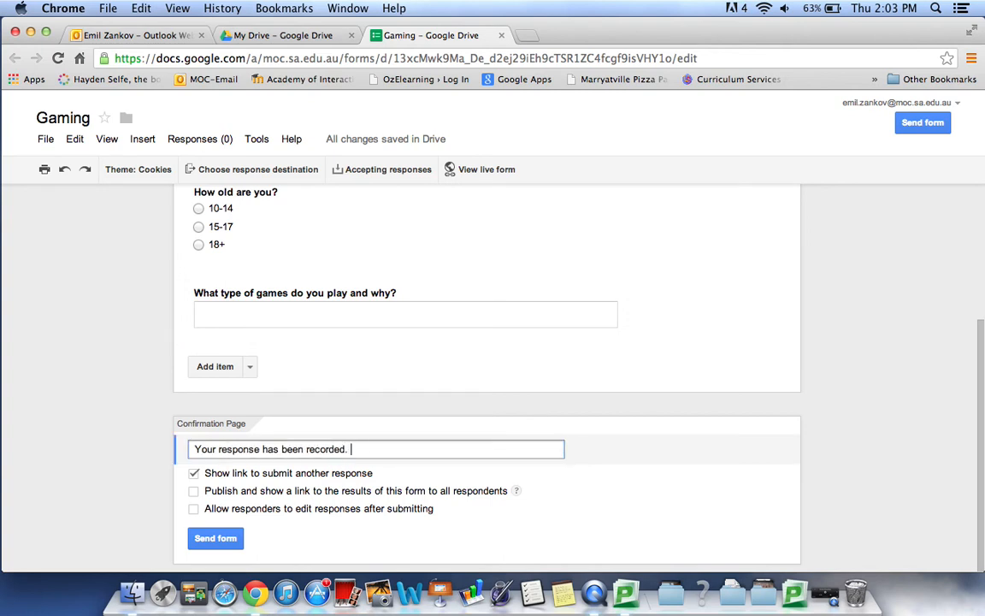
{"action": "type", "text": "Thank you!"}
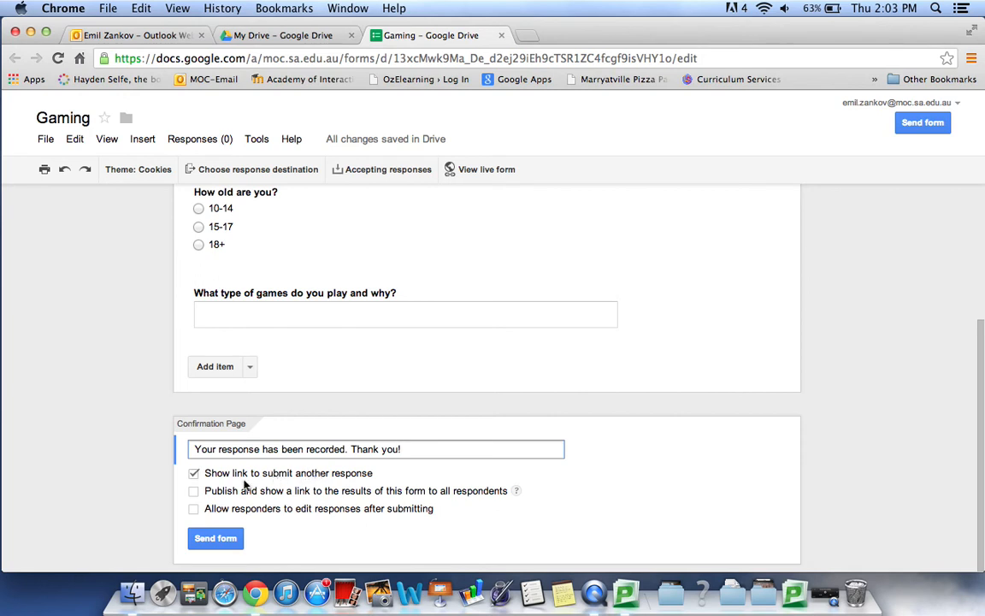
{"action": "left_click", "coordinate": [193, 473]}
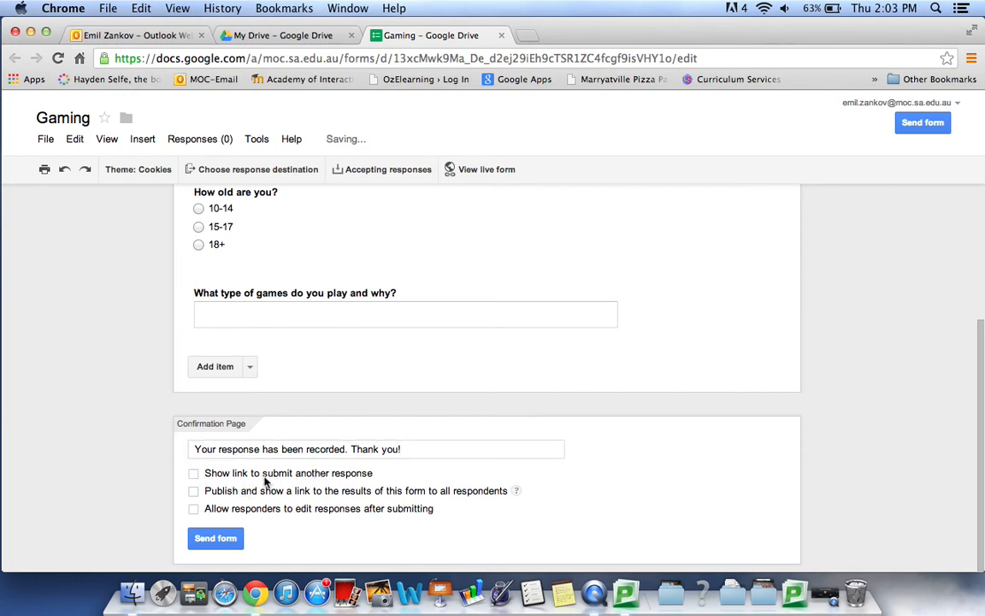
- Open the live version of the form and look over its theme, description, both questions and the submit area
{"action": "scroll", "coordinate": [312, 402], "scroll_direction": "up", "scroll_amount": 5}
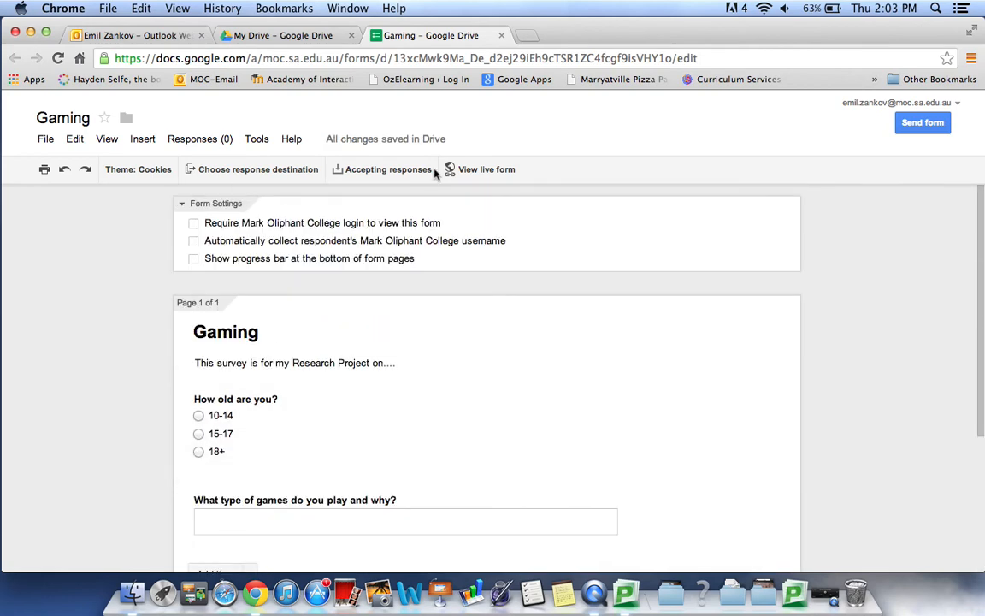
{"action": "left_click", "coordinate": [479, 169]}
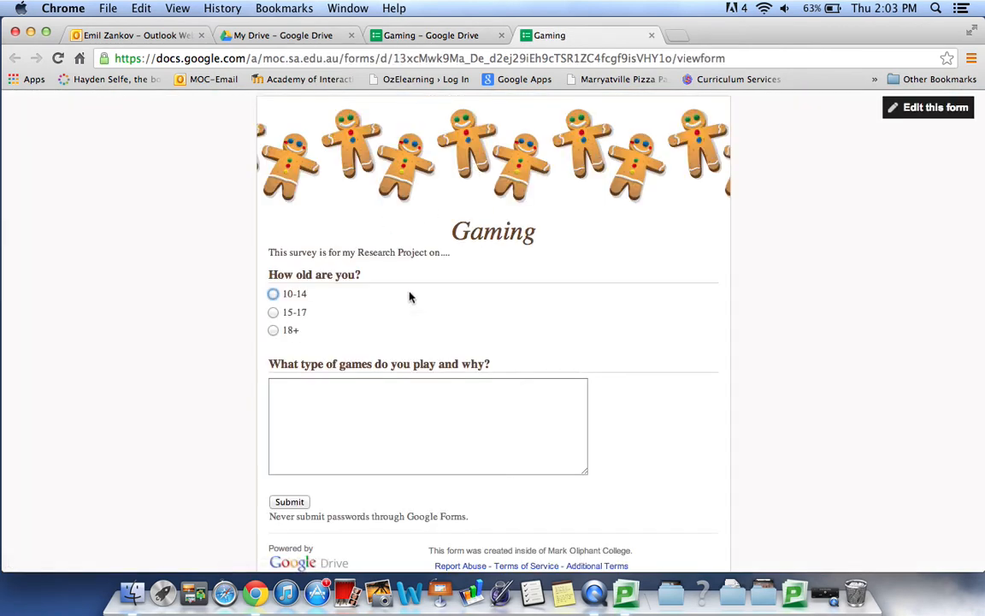
{"action": "scroll", "coordinate": [395, 265], "scroll_direction": "down", "scroll_amount": 4}
{"action": "scroll", "coordinate": [395, 265], "scroll_direction": "up", "scroll_amount": 3}
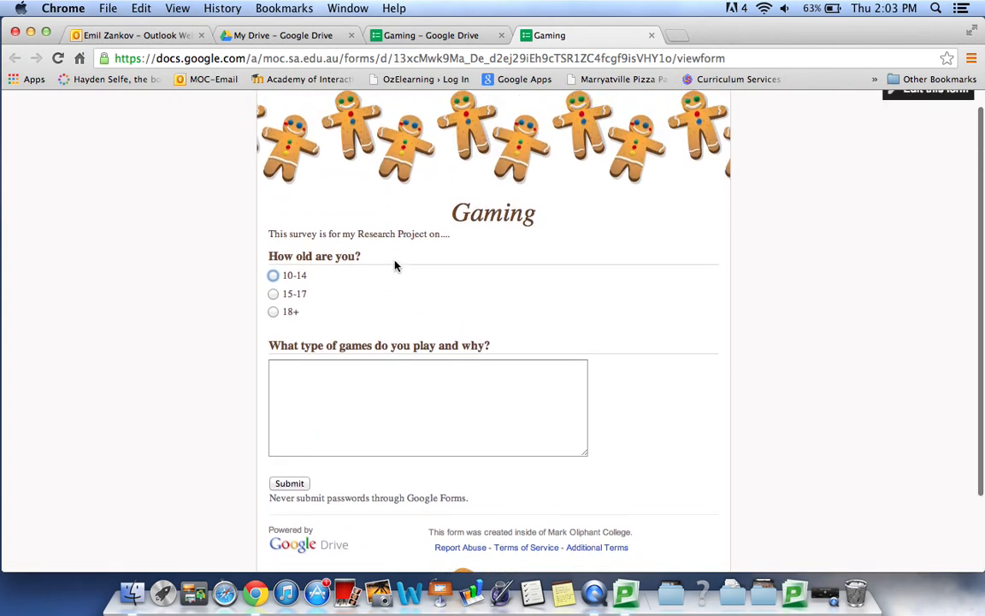
{"action": "scroll", "coordinate": [395, 265], "scroll_direction": "up", "scroll_amount": 1}
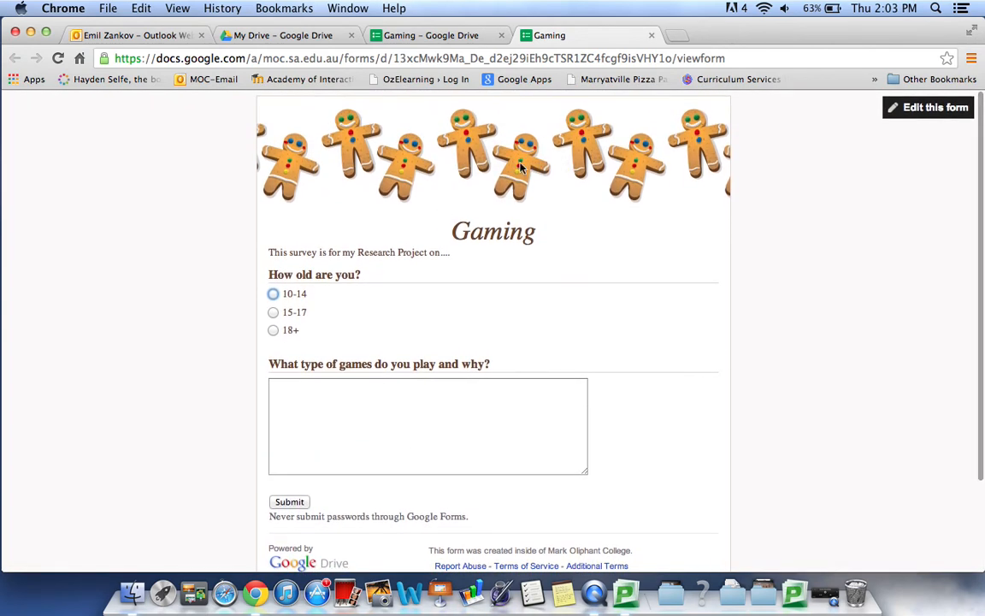
{"action": "scroll", "coordinate": [481, 274], "scroll_direction": "down", "scroll_amount": 3}
{"action": "scroll", "coordinate": [482, 275], "scroll_direction": "up", "scroll_amount": 3}
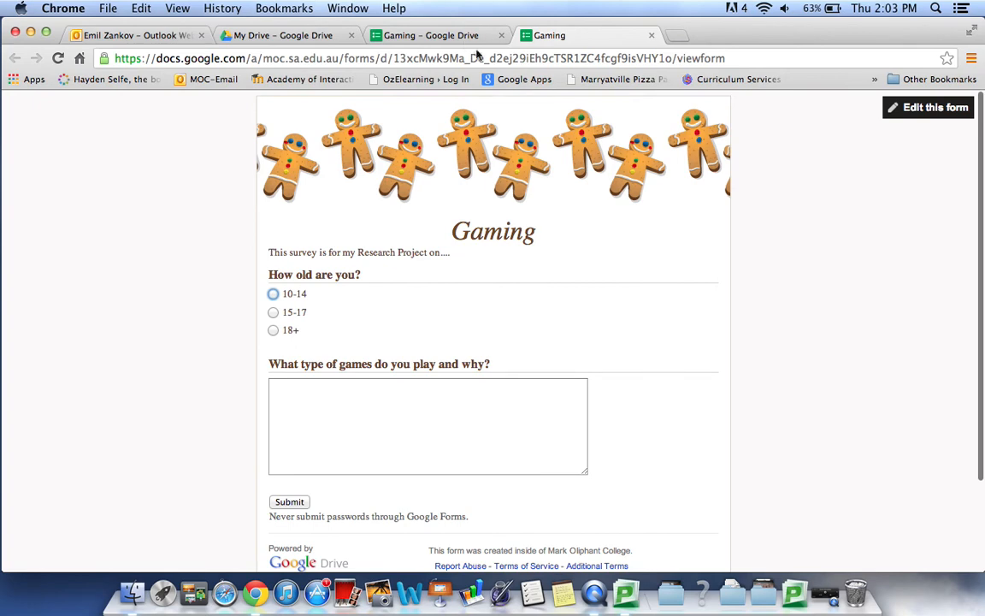
- Switch to the form editor and back to the live form, and select the live form's full web address
{"action": "left_click", "coordinate": [416, 31]}
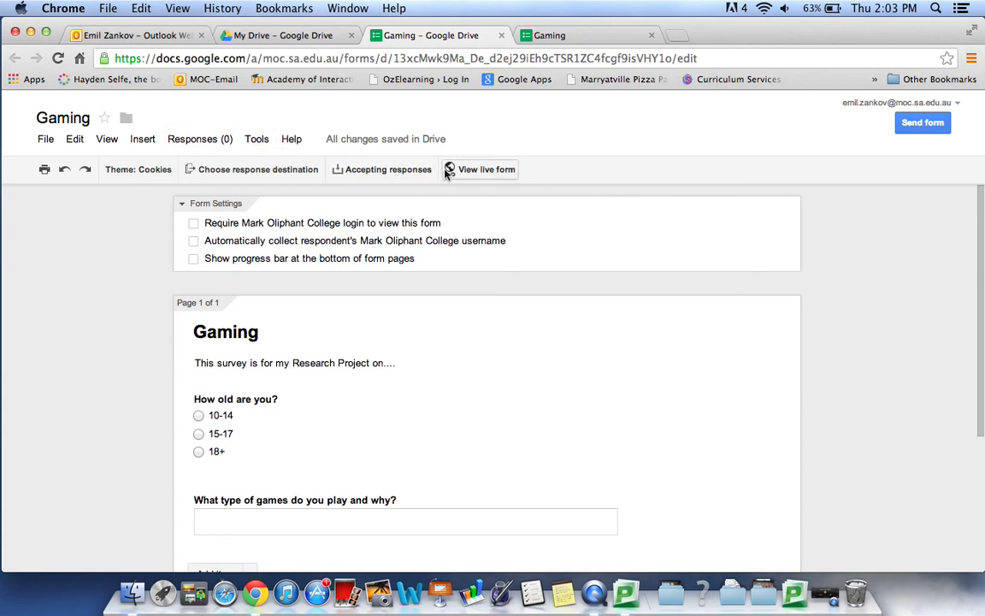
{"action": "left_click", "coordinate": [580, 37]}
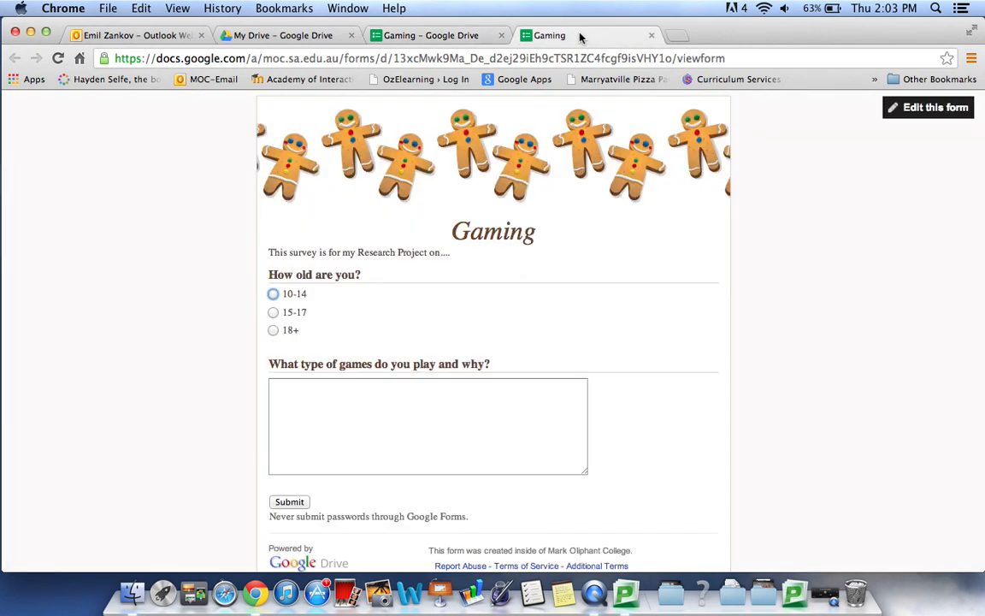
{"action": "left_click", "coordinate": [481, 59]}
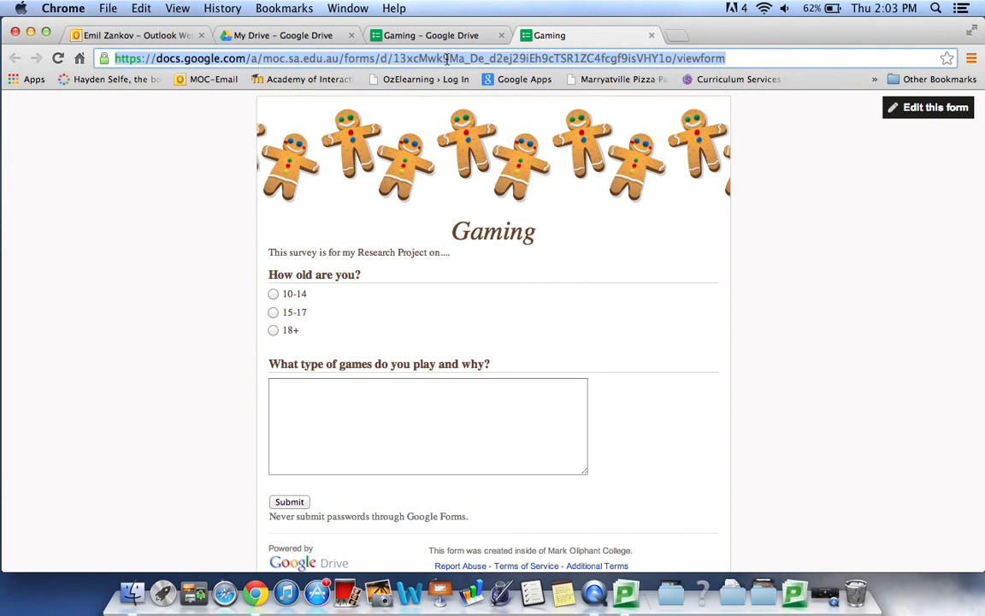
- Reopen the Gaming form from the My Drive file list and close the duplicate editor page
{"action": "left_click", "coordinate": [446, 35]}
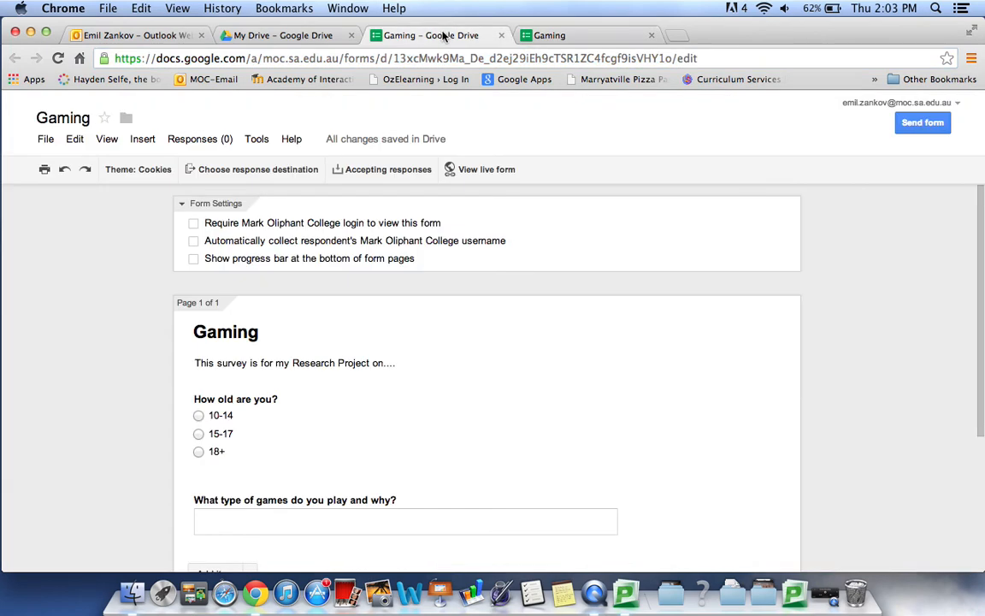
{"action": "left_click", "coordinate": [286, 35]}
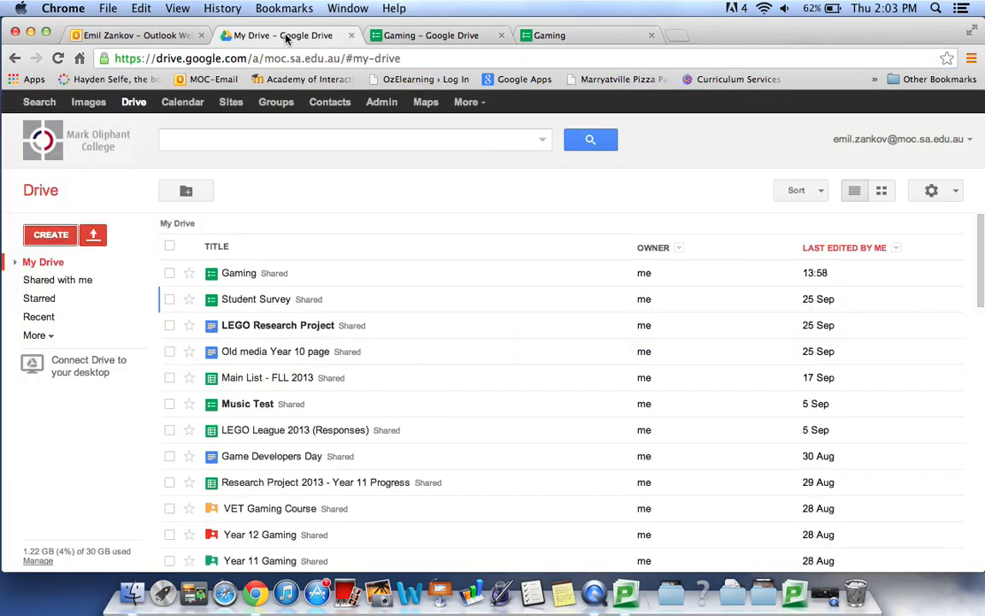
{"action": "left_click", "coordinate": [240, 274]}
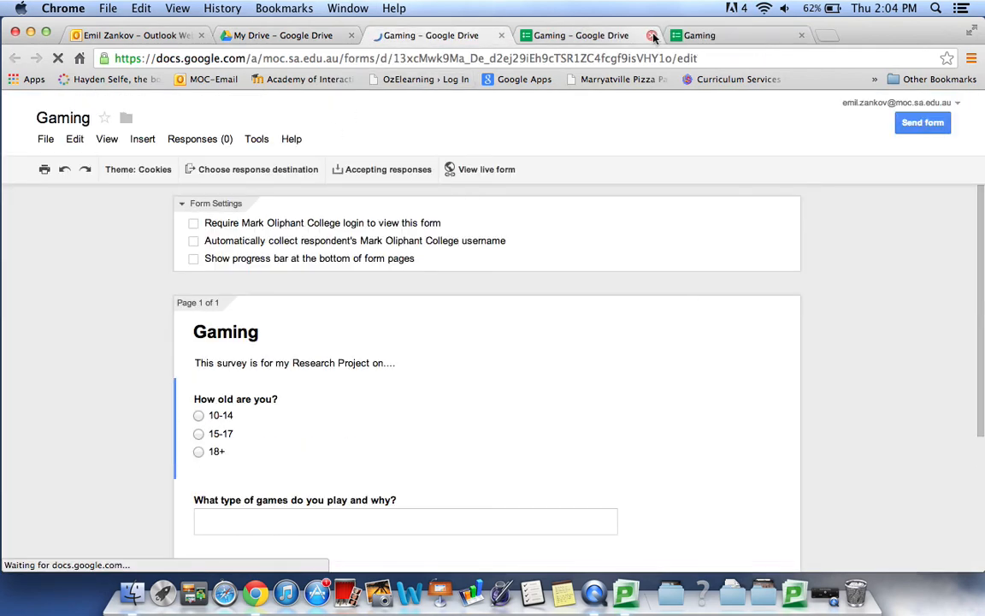
{"action": "left_click", "coordinate": [652, 35]}
- Open the form's summary of responses, and return through the editor to the live form
{"action": "left_click", "coordinate": [200, 139]}
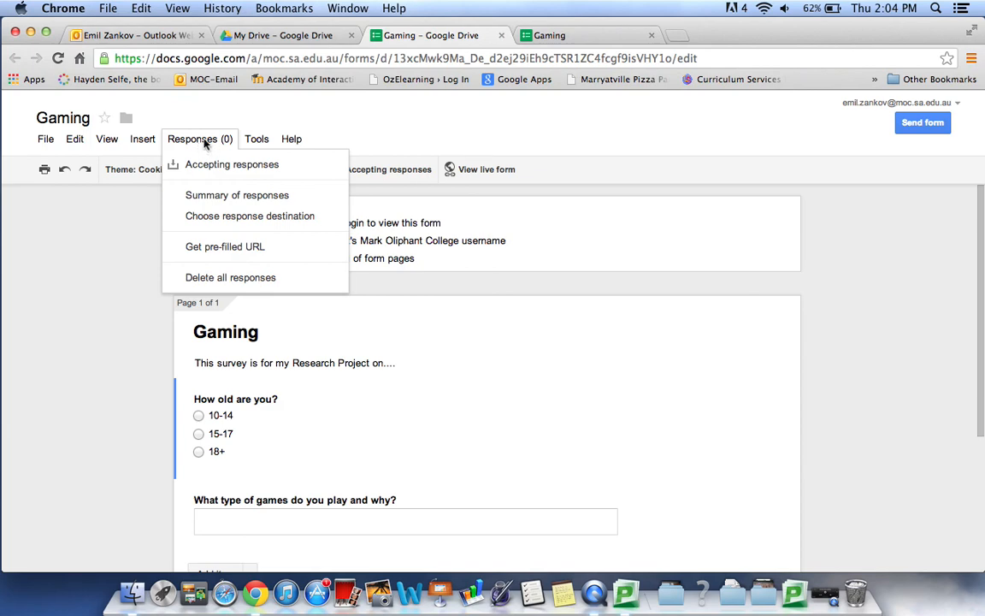
{"action": "left_click", "coordinate": [217, 195]}
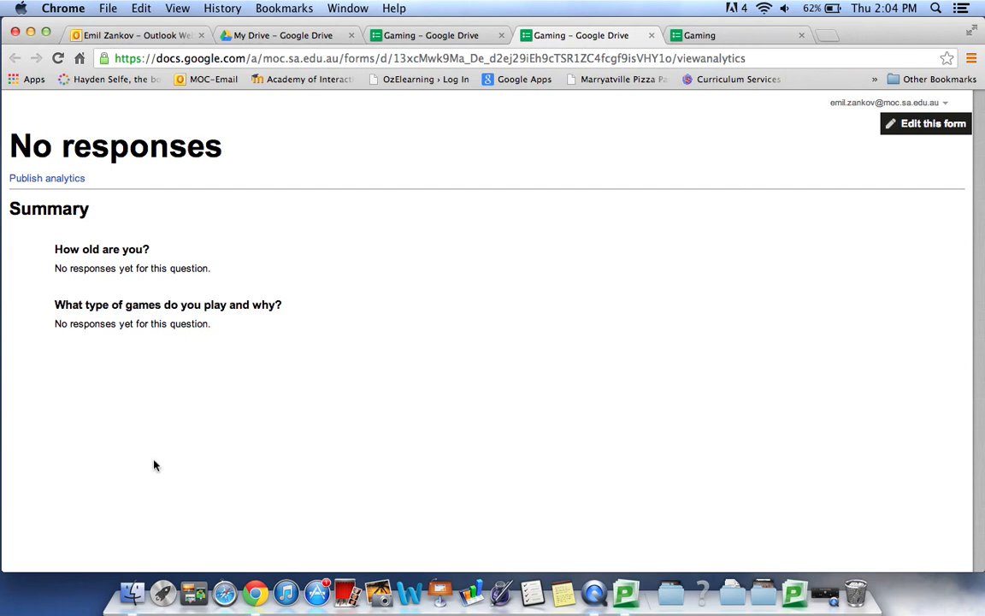
{"action": "left_click", "coordinate": [412, 35]}
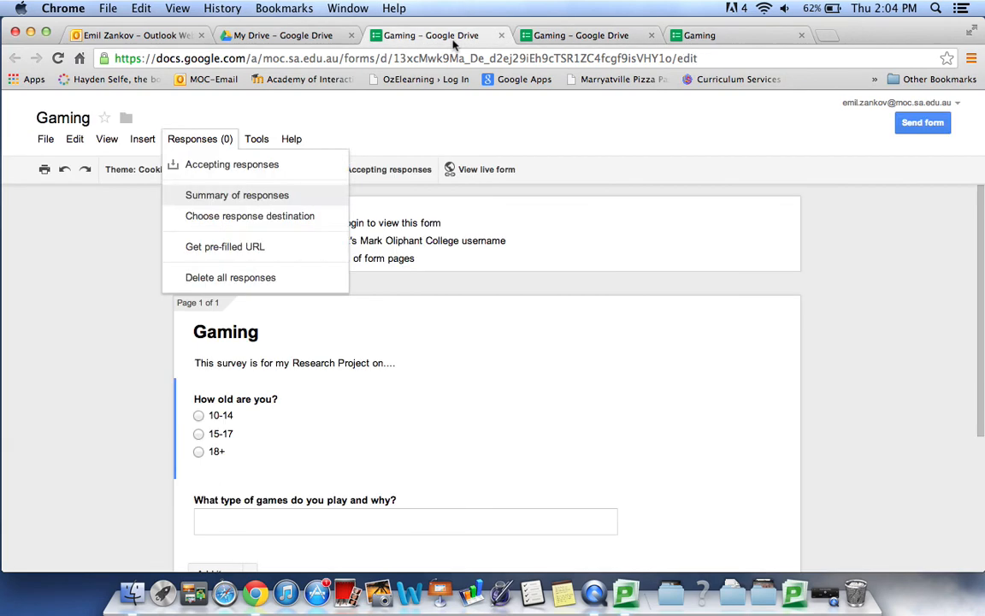
{"action": "left_click", "coordinate": [731, 39]}
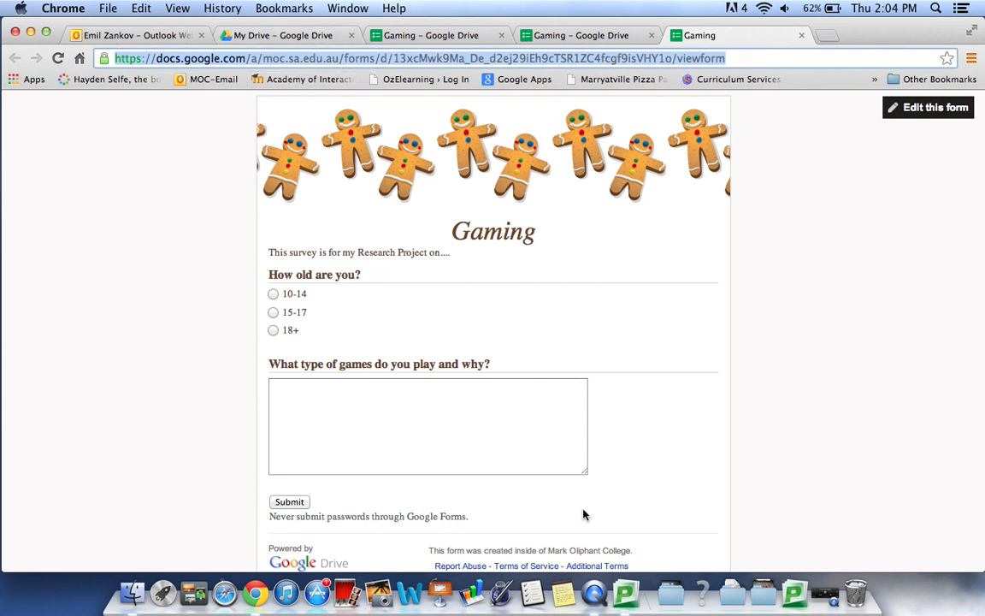
{"action": "left_click", "coordinate": [596, 590]}
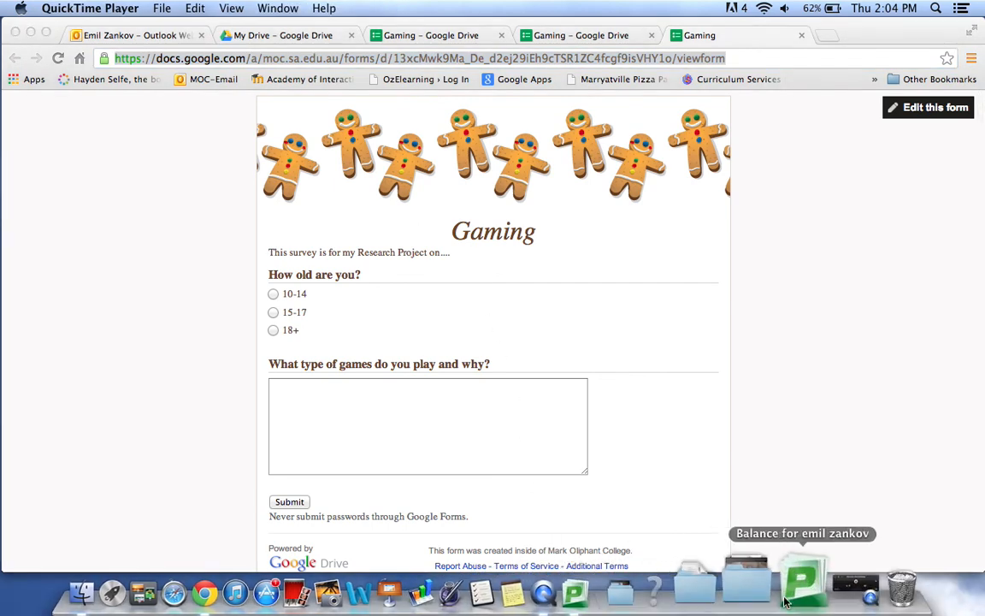